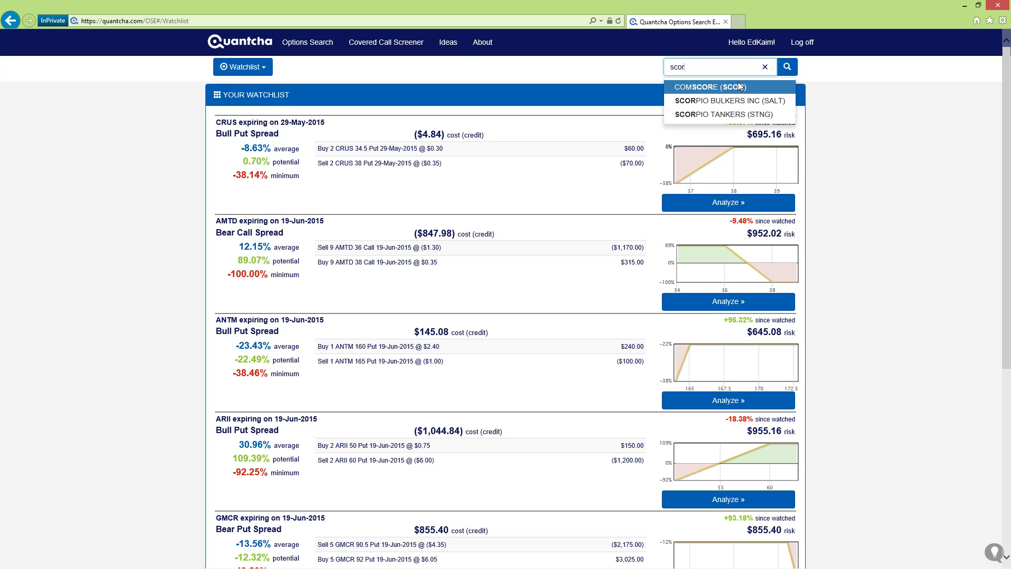
Step: Search the 19-Jun-2015 options for COMSCORE (SCOR) and reset the trade filters
click(737, 86)
click(787, 67)
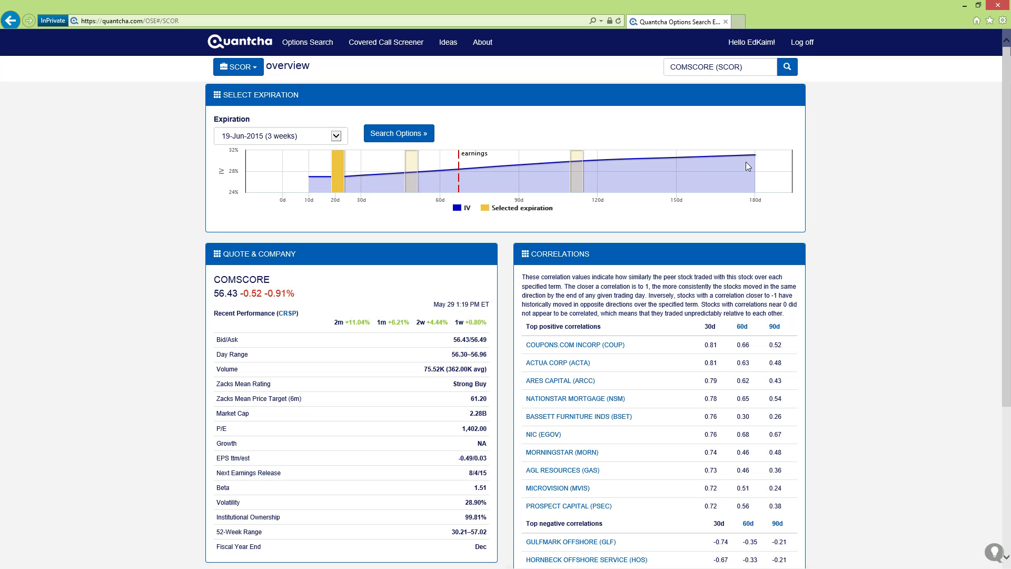
click(341, 181)
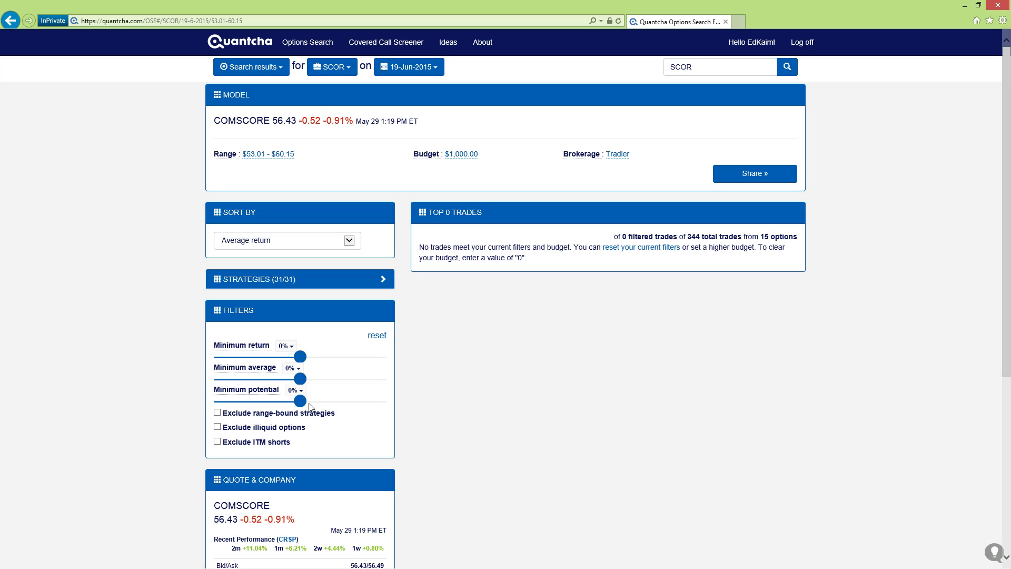
double_click(377, 335)
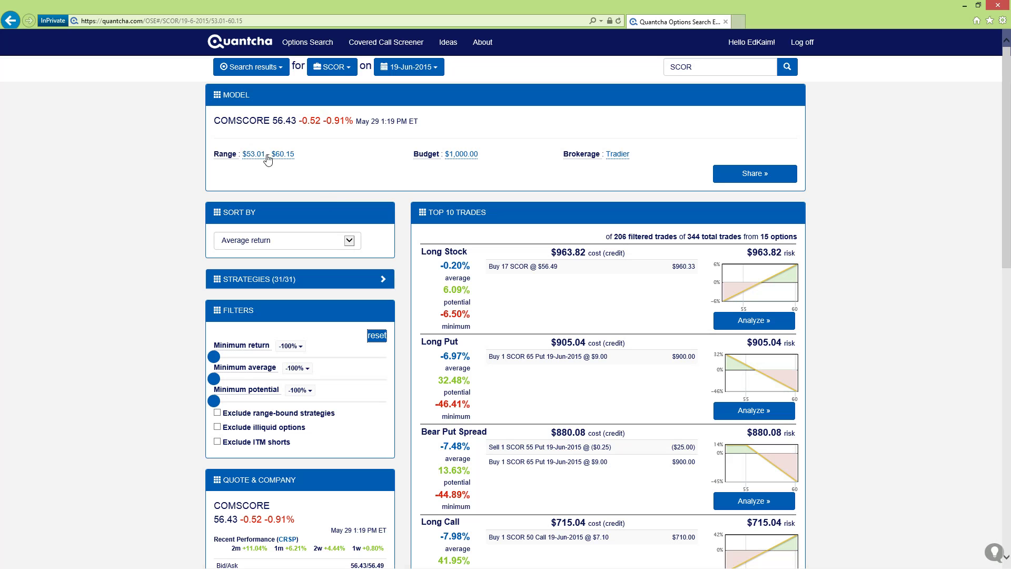
Step: Expand the model's price range settings and hide the skews on the distribution chart, keeping open interest and volume shown
click(286, 158)
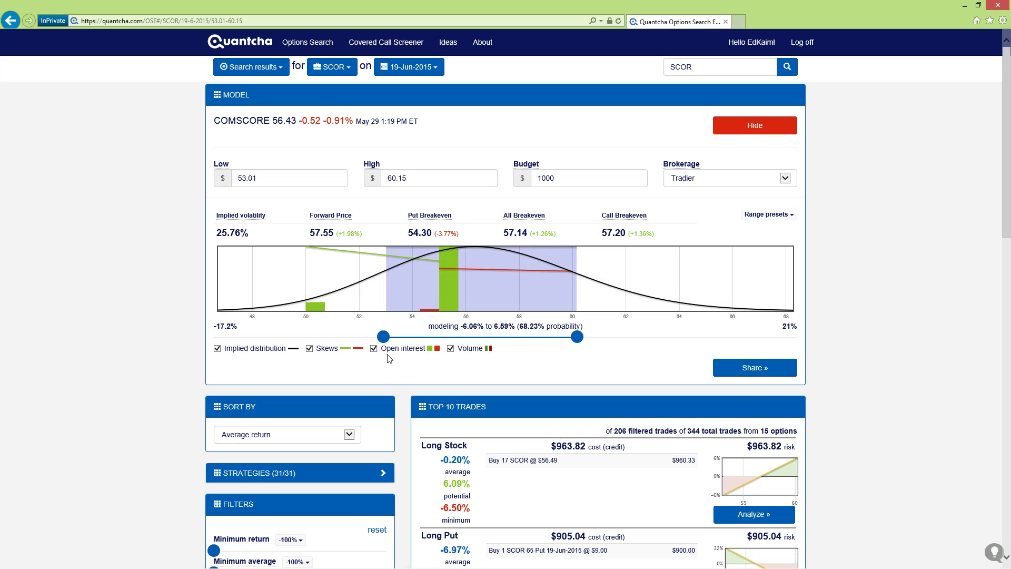
click(325, 352)
click(468, 352)
click(468, 354)
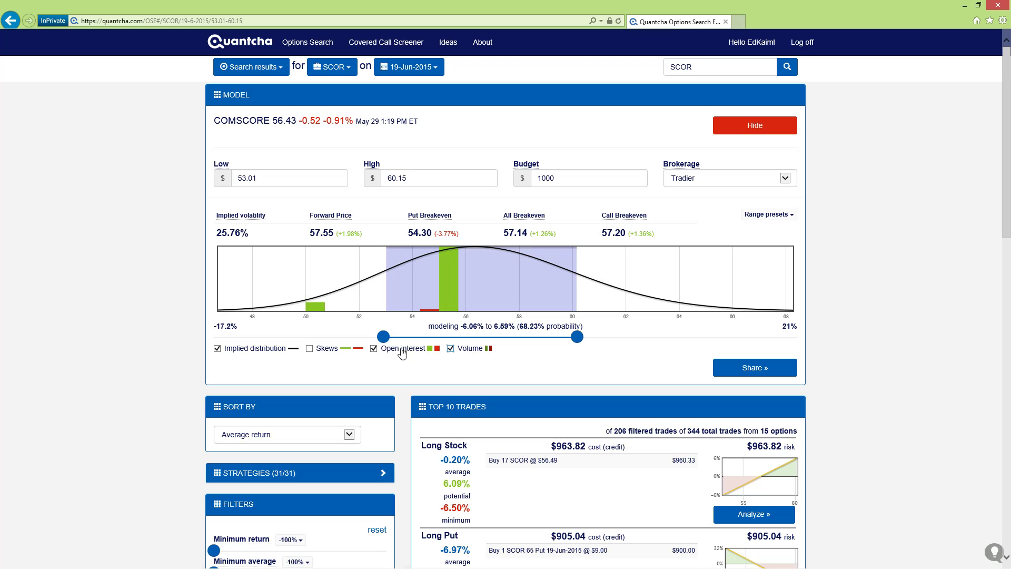
click(401, 351)
click(473, 353)
click(450, 349)
click(451, 349)
click(401, 351)
Step: Apply the Moderately bullish range preset to the SCOR model
click(767, 213)
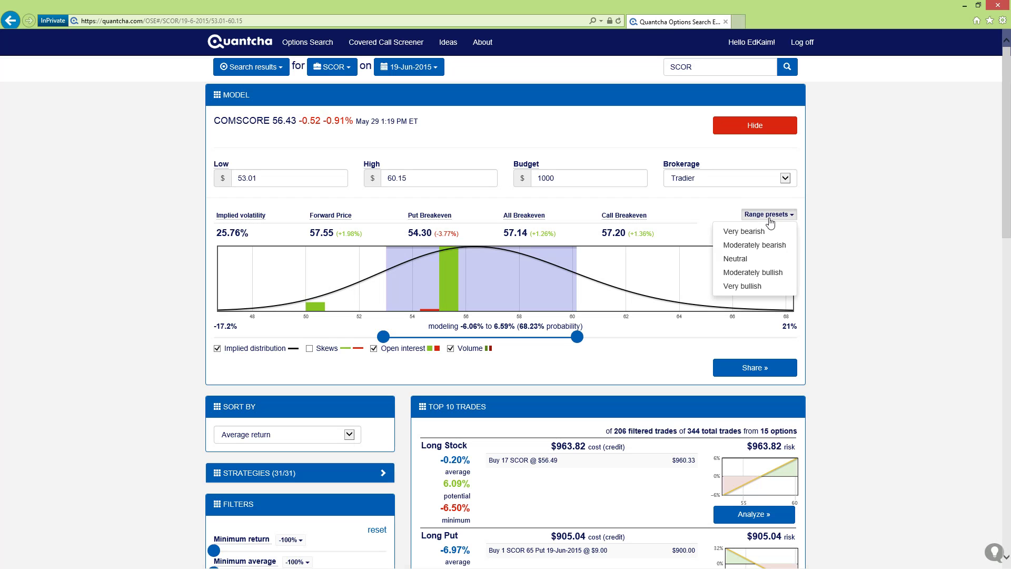
click(761, 273)
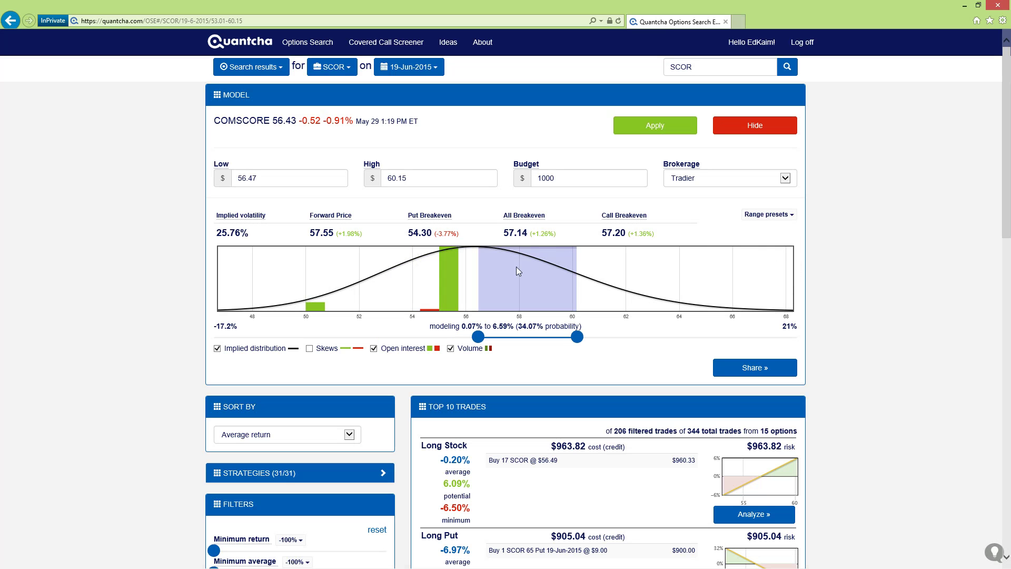
click(637, 124)
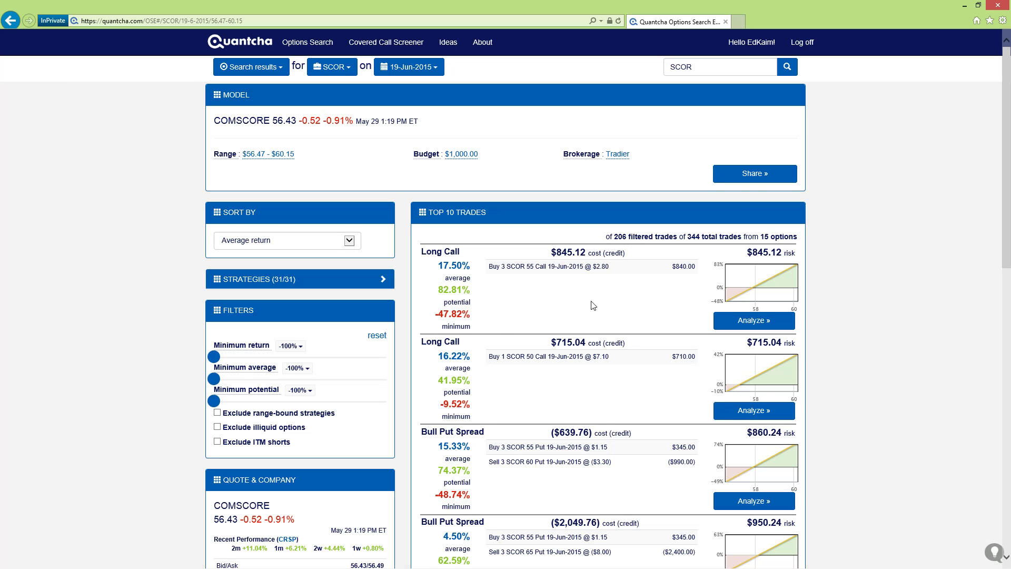
Step: Open the analysis of the 55/60 bull put spread and examine its risk review and its returns for the model and full implied ranges
scroll(587, 300, down, 3)
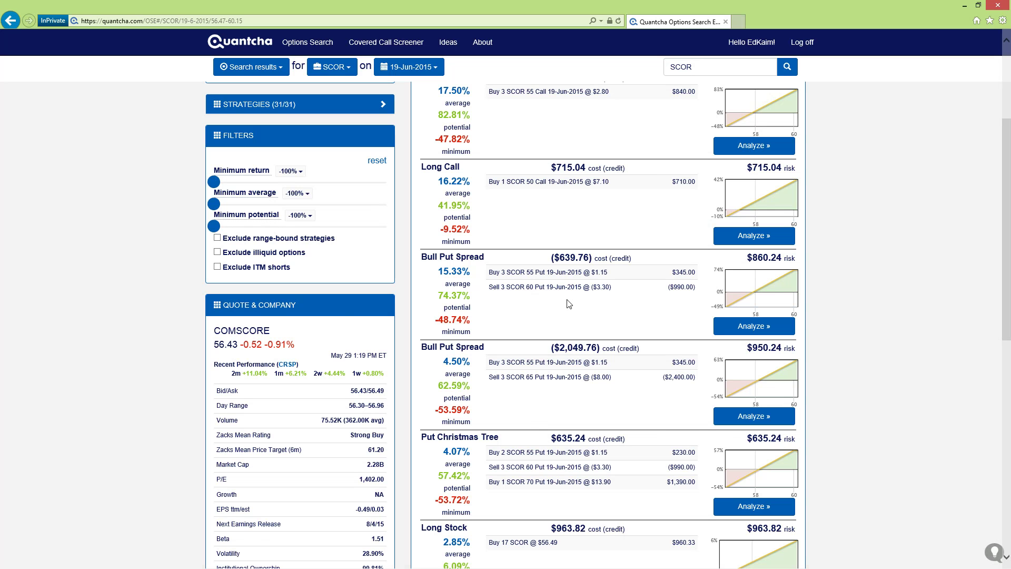
scroll(569, 304, up, 3)
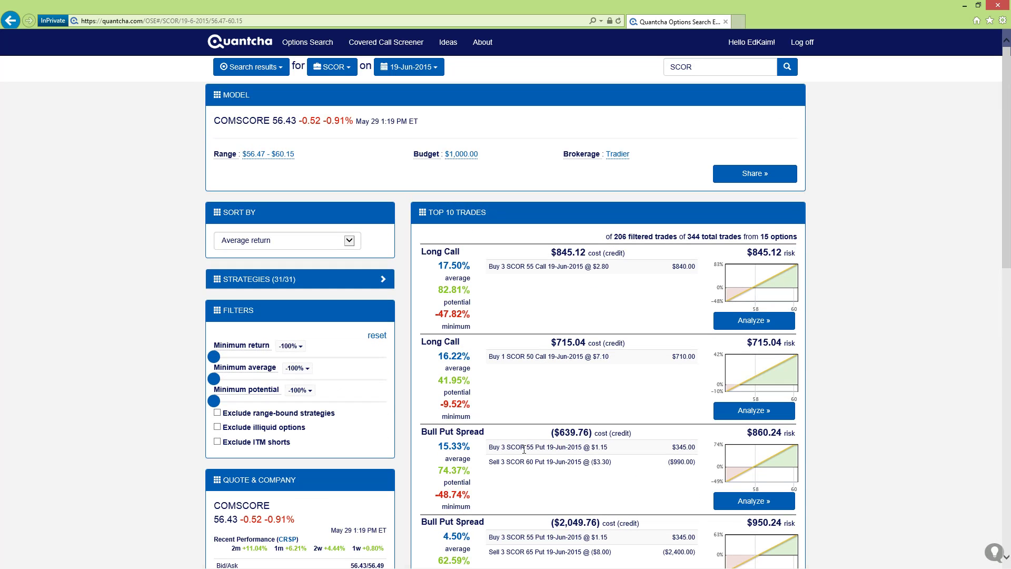
click(750, 462)
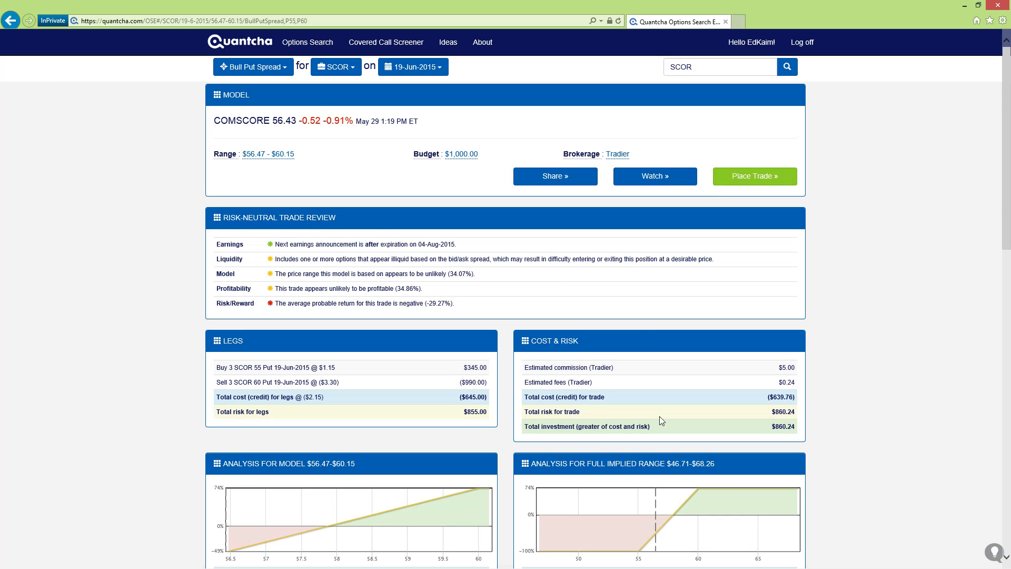
scroll(674, 414, down, 2)
scroll(774, 505, down, 1)
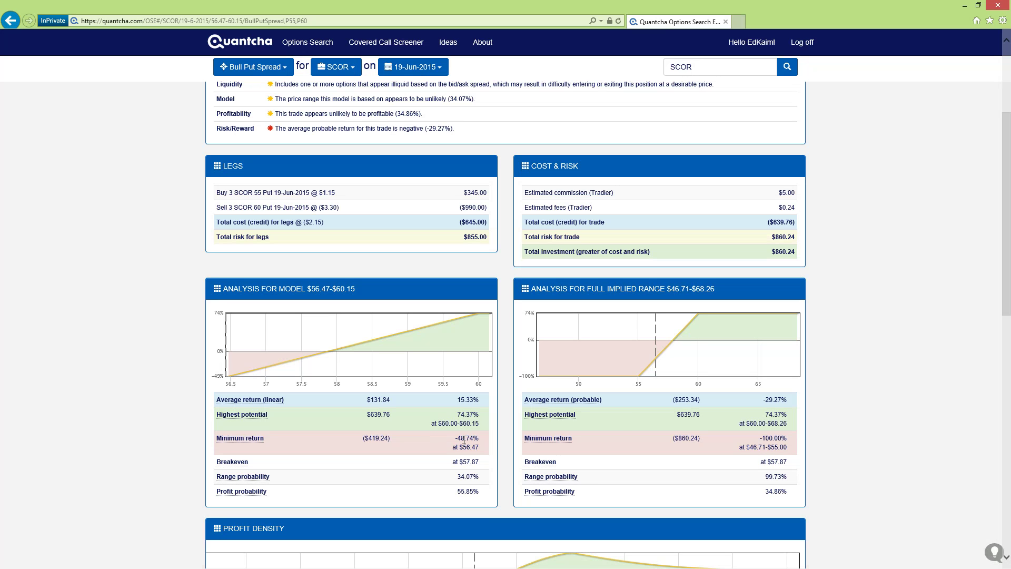
drag(453, 438, 480, 441)
scroll(600, 416, up, 3)
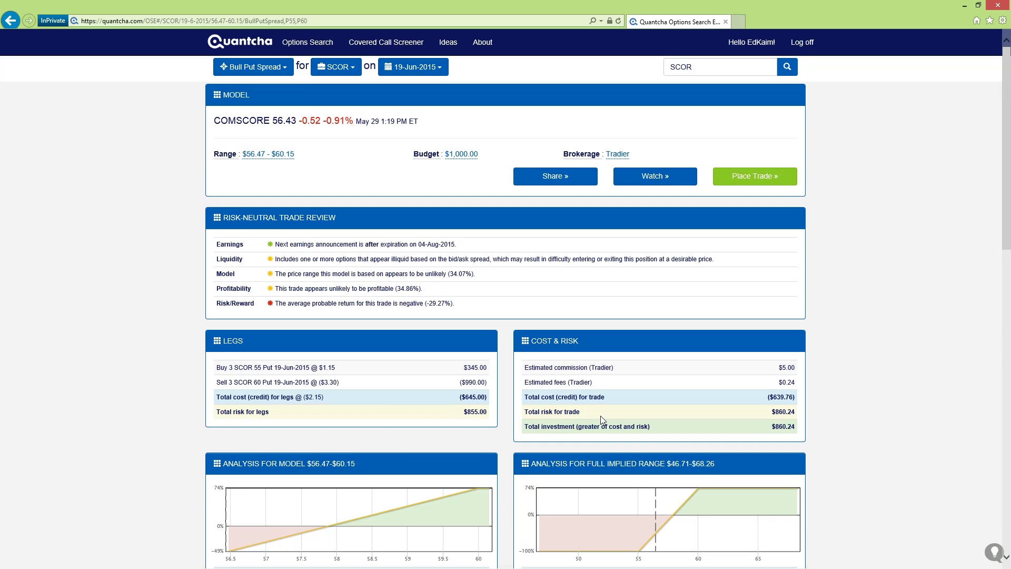
scroll(594, 441, down, 3)
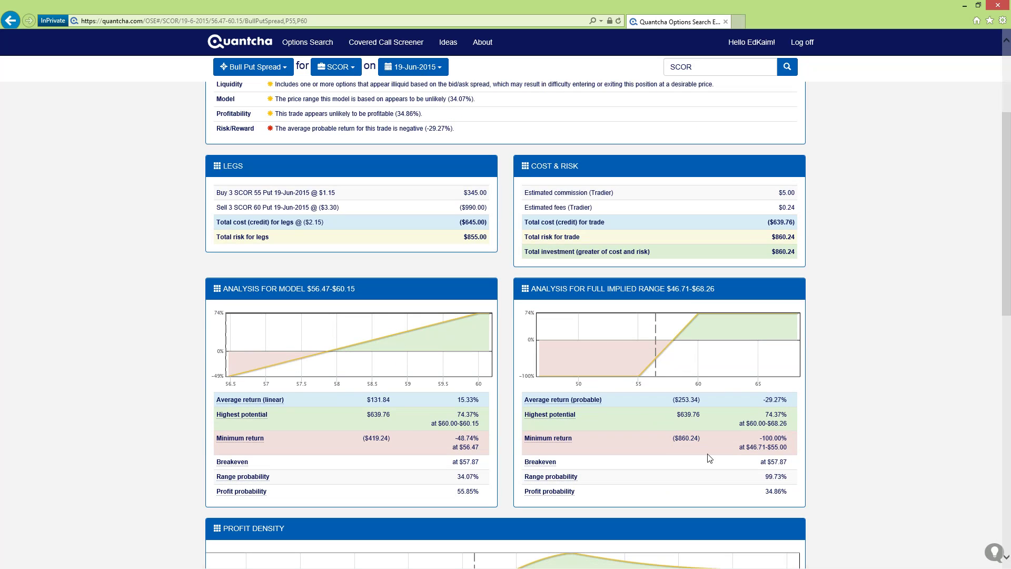
scroll(708, 455, up, 2)
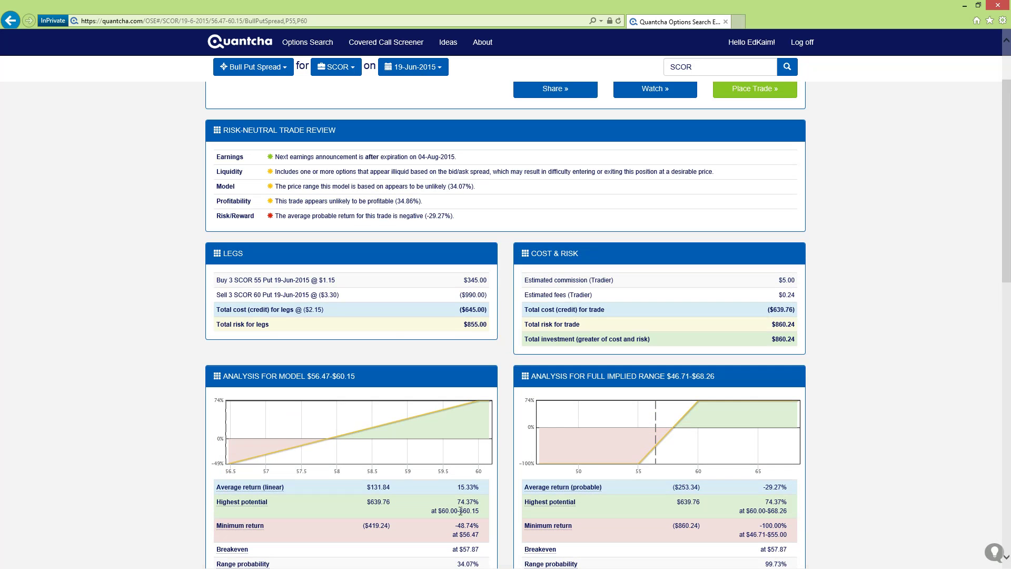
scroll(498, 437, up, 2)
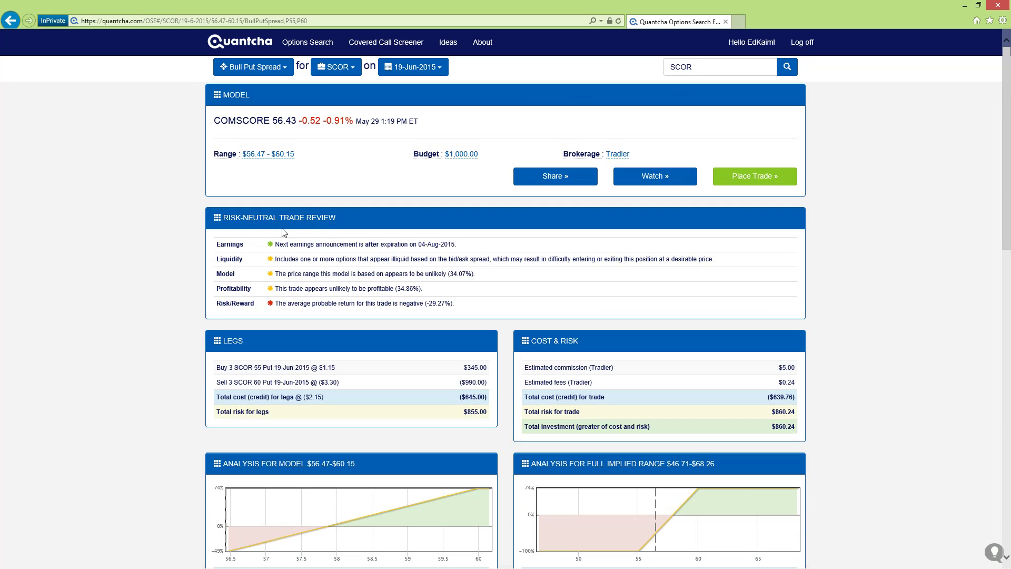
Step: Return to the SCOR search results and apply the Very bullish range preset to the model
click(273, 73)
click(248, 87)
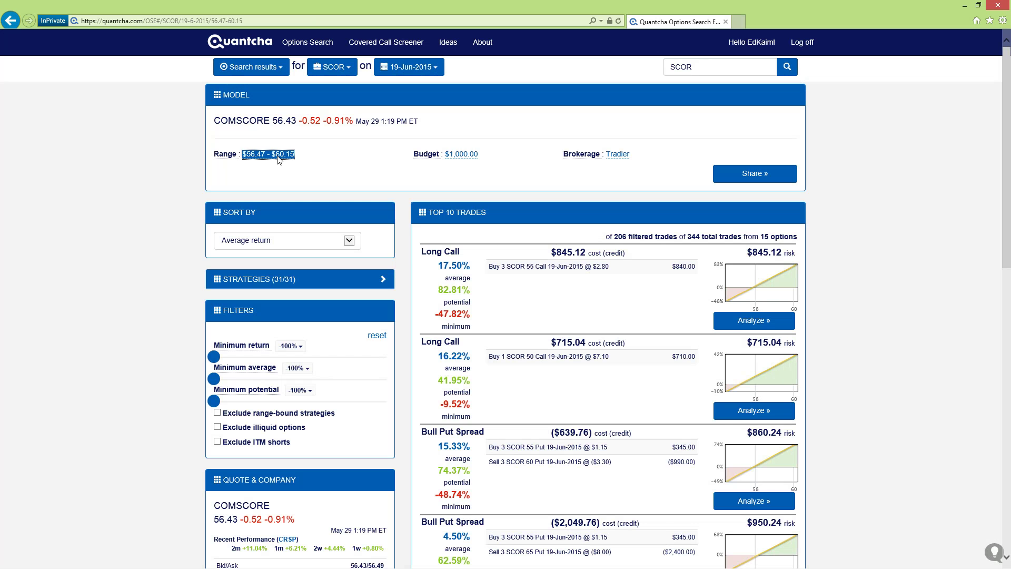
click(279, 158)
click(765, 216)
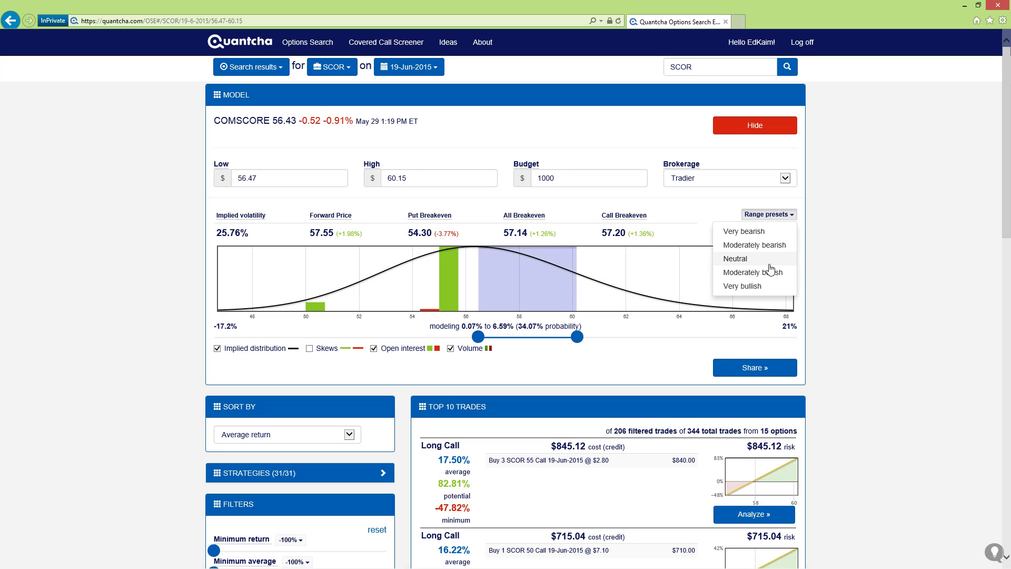
click(756, 287)
click(655, 125)
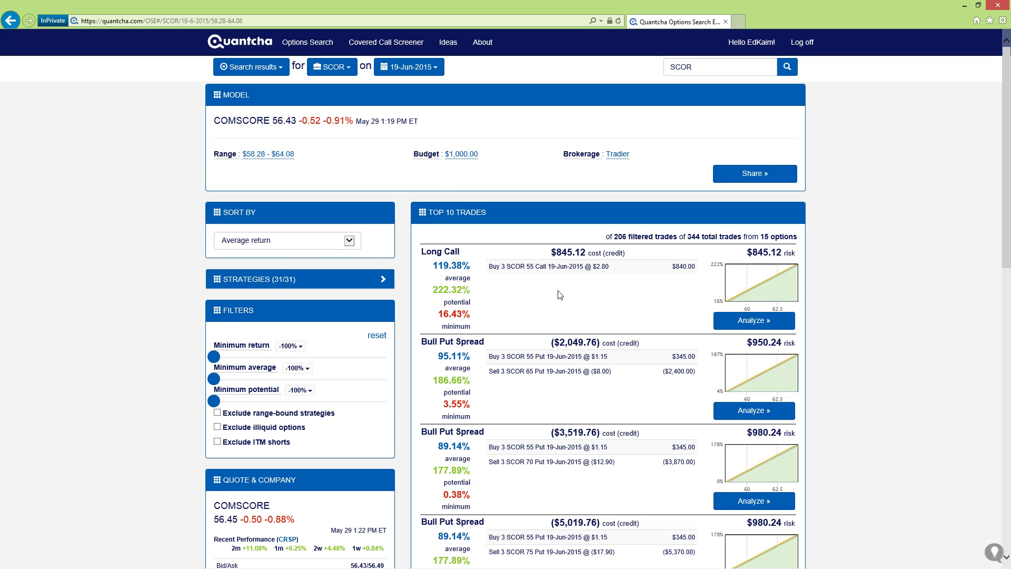
Step: Compare the potential returns of the top bull put spreads and open the analysis of the 55/65 spread
scroll(559, 295, down, 2)
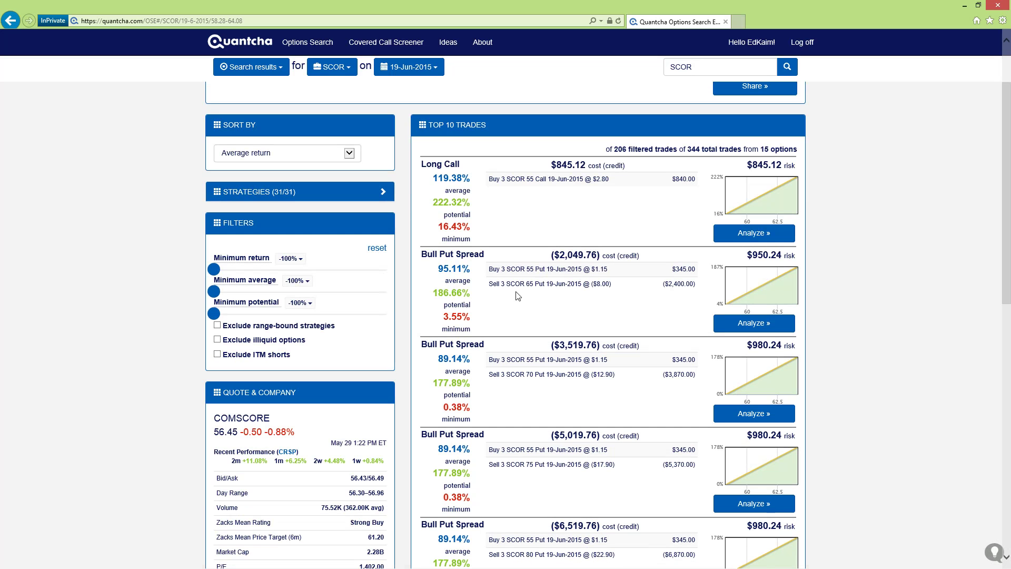
drag(444, 292, 462, 294)
double_click(461, 293)
drag(439, 382, 459, 383)
click(594, 288)
click(762, 296)
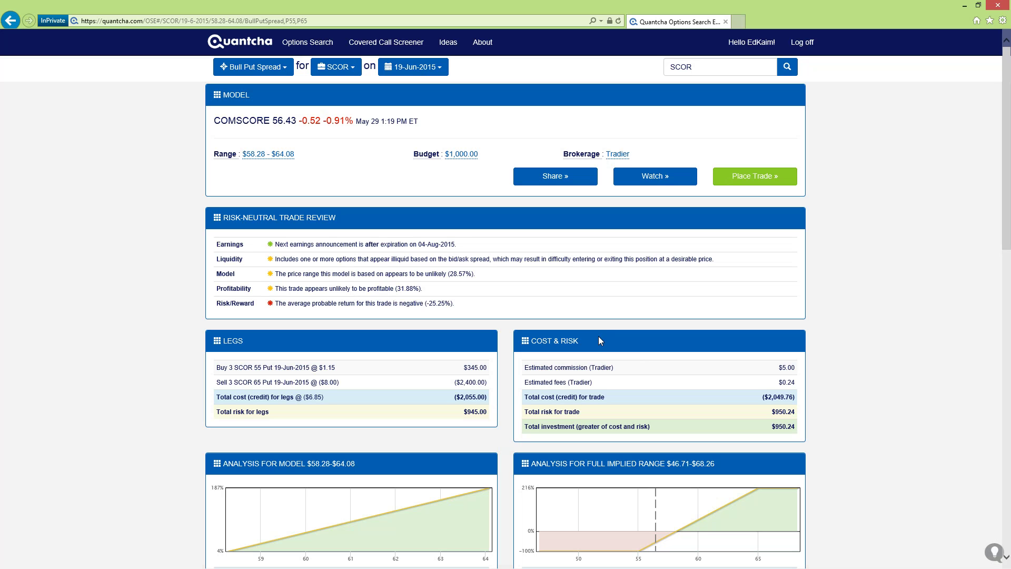
Step: Examine the 55/65 spread's highest potential and minimum return in the model, and its breakeven over the full implied range
scroll(552, 454, down, 2)
scroll(552, 455, down, 2)
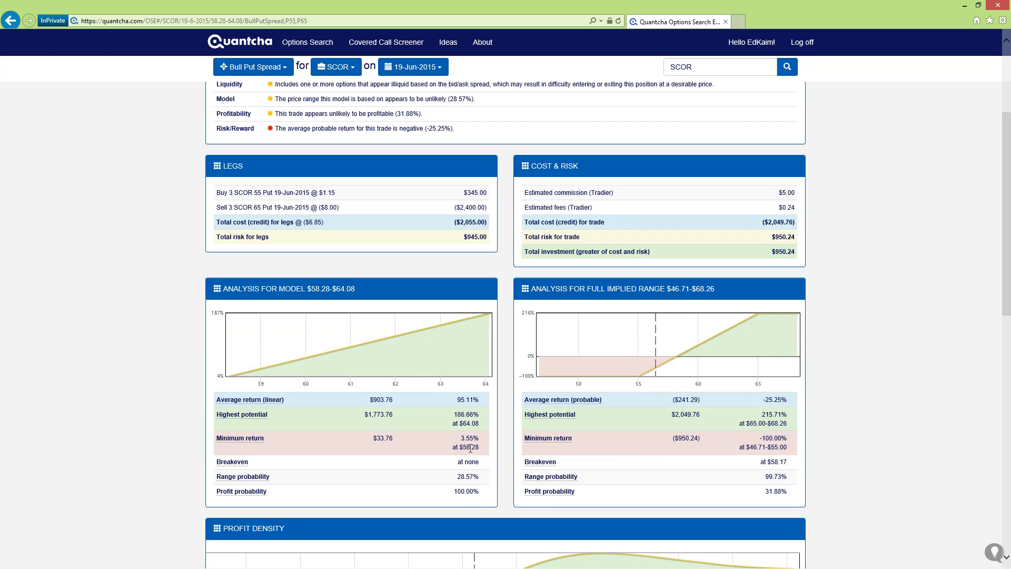
drag(455, 415, 465, 417)
click(465, 422)
scroll(464, 416, up, 3)
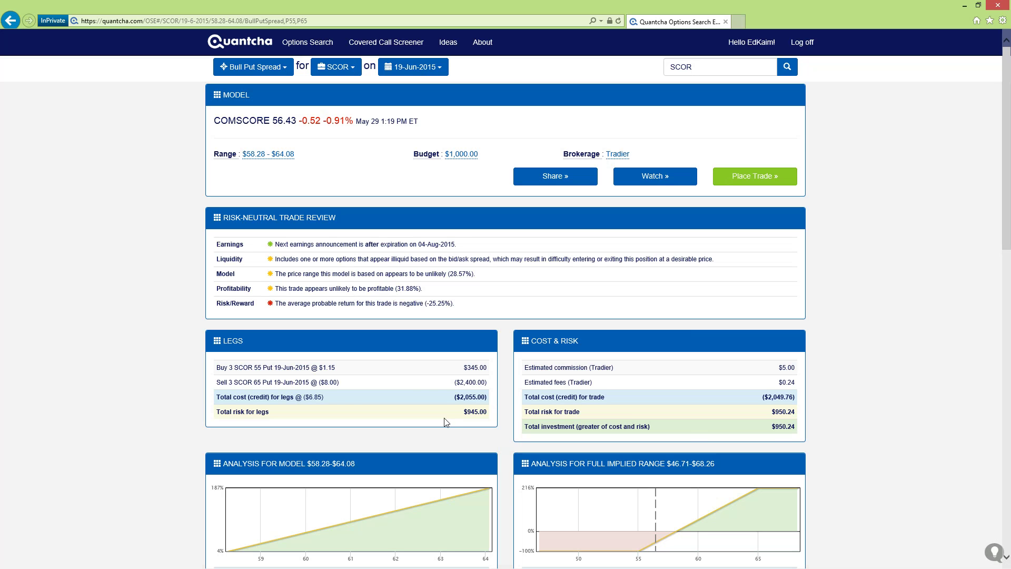
scroll(445, 421, down, 6)
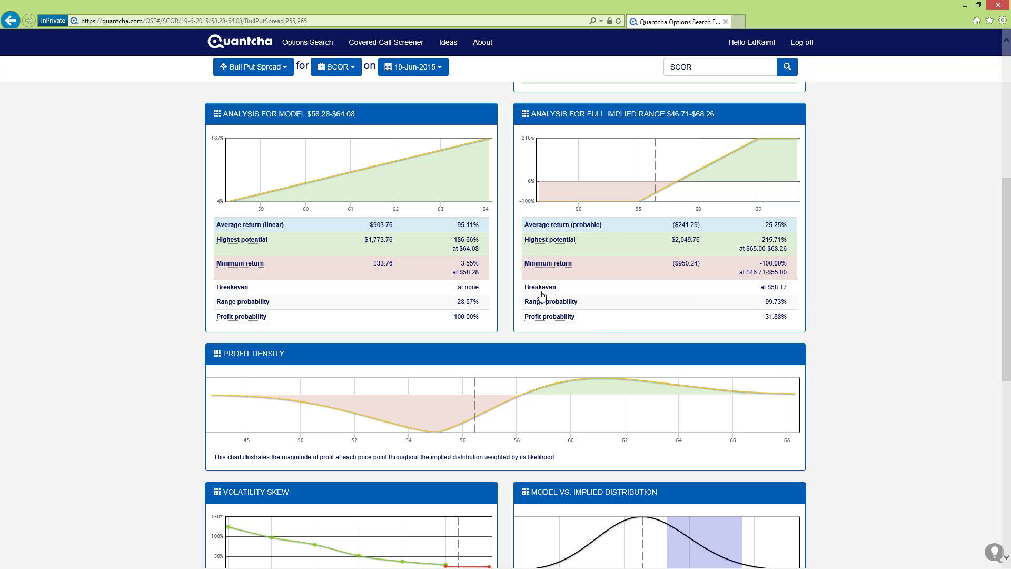
double_click(778, 287)
click(750, 298)
scroll(612, 318, up, 3)
scroll(612, 317, up, 2)
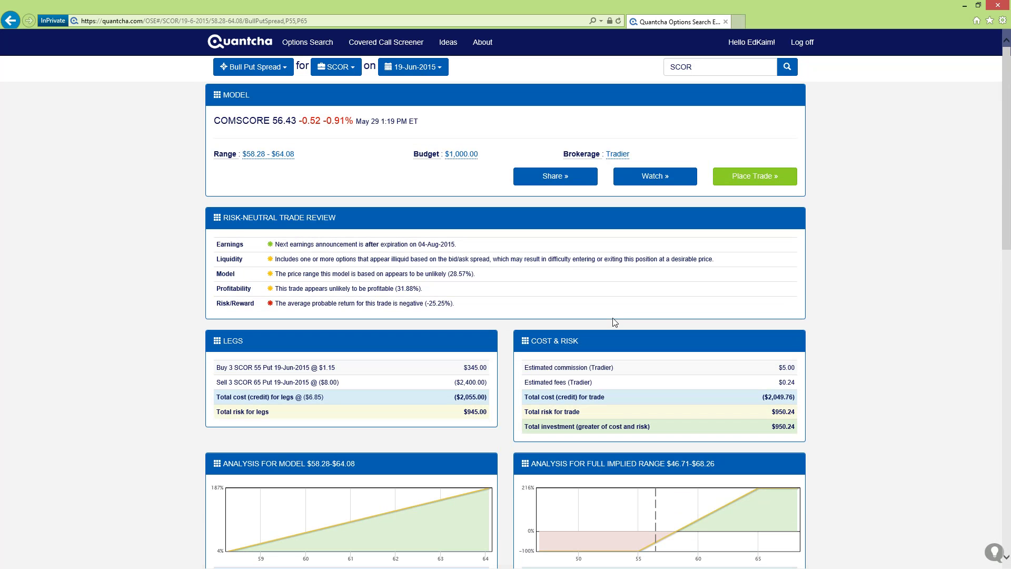
Step: Check the SCOR option chain for 19-Jun-2015 and return to the bull put spread analysis to review its legs
click(253, 67)
click(252, 105)
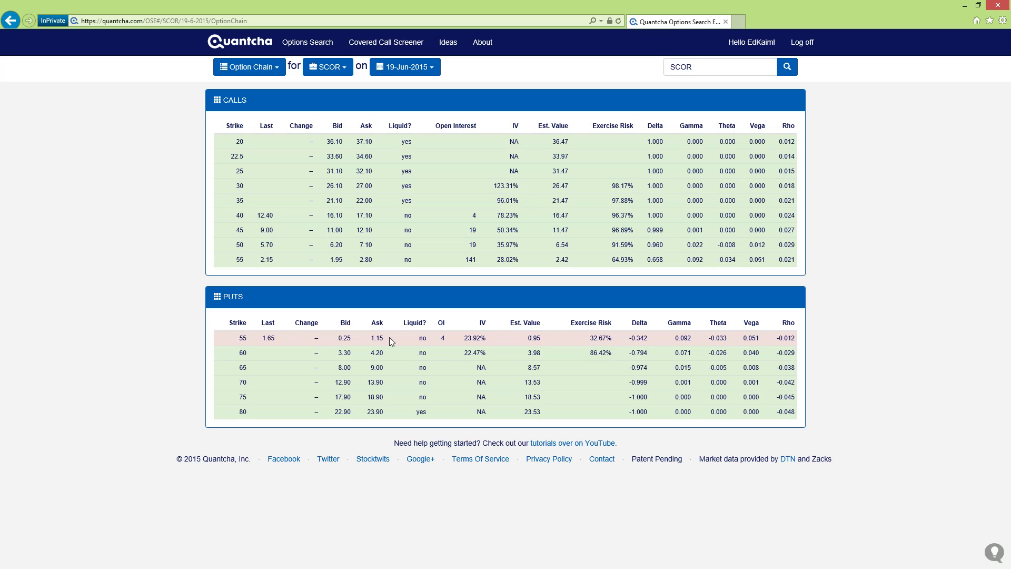
key(BackSpace)
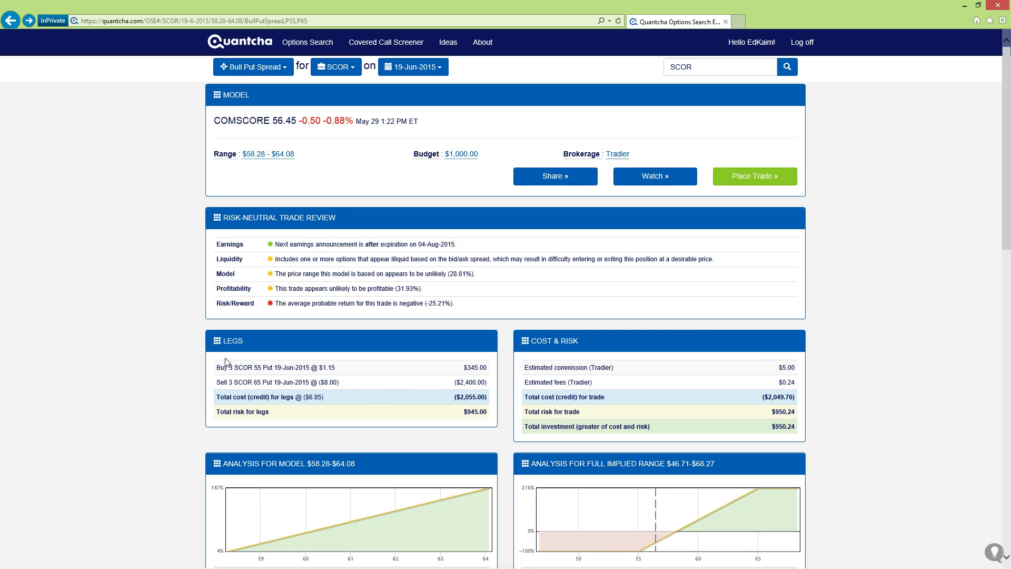
drag(253, 368, 274, 369)
click(262, 392)
scroll(433, 393, down, 5)
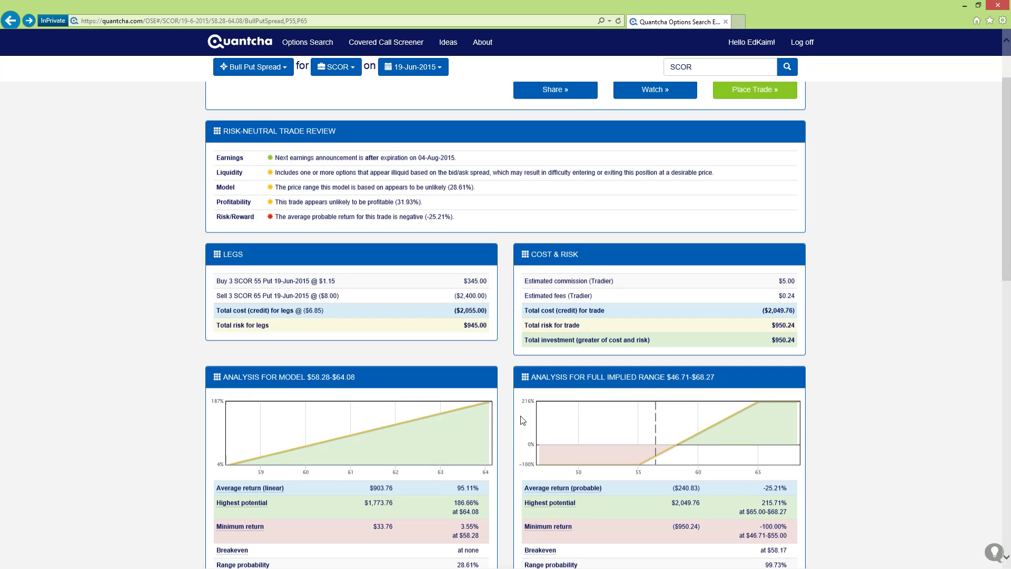
scroll(688, 458, up, 5)
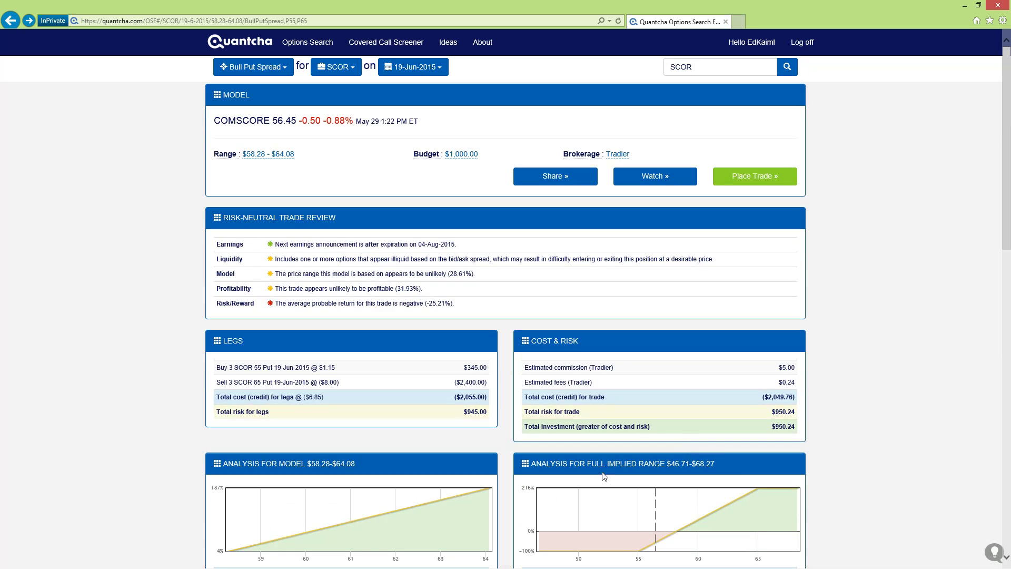
Step: Preview the spread trade at Tradier as a Market order with Day duration and switch back to Quantcha
click(767, 182)
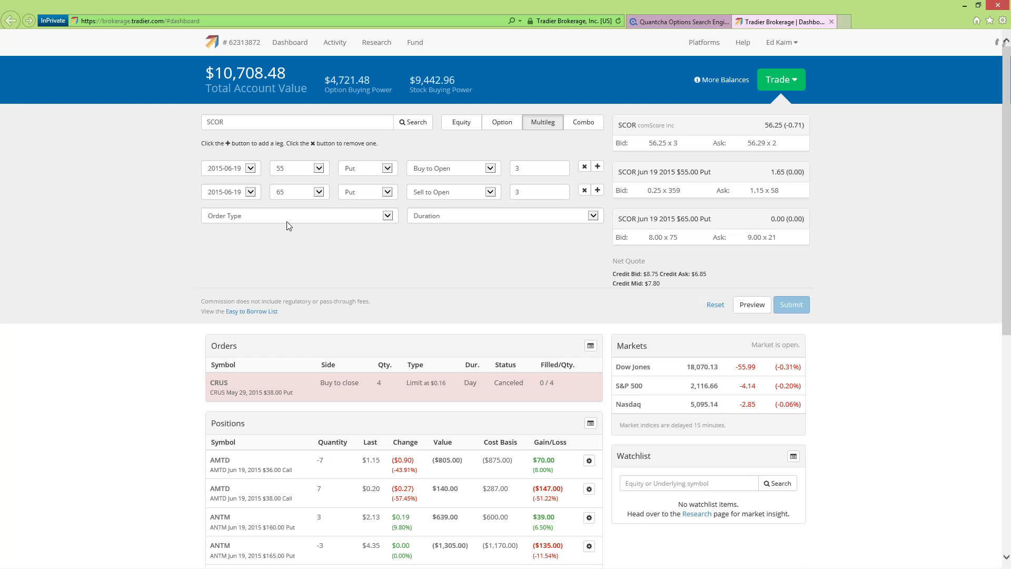
click(287, 221)
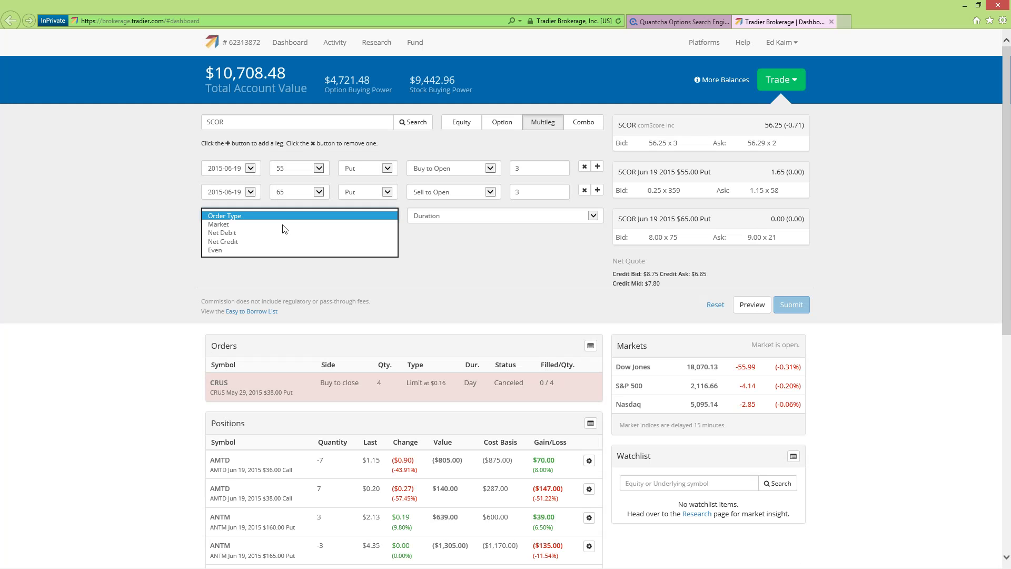
click(282, 225)
click(523, 217)
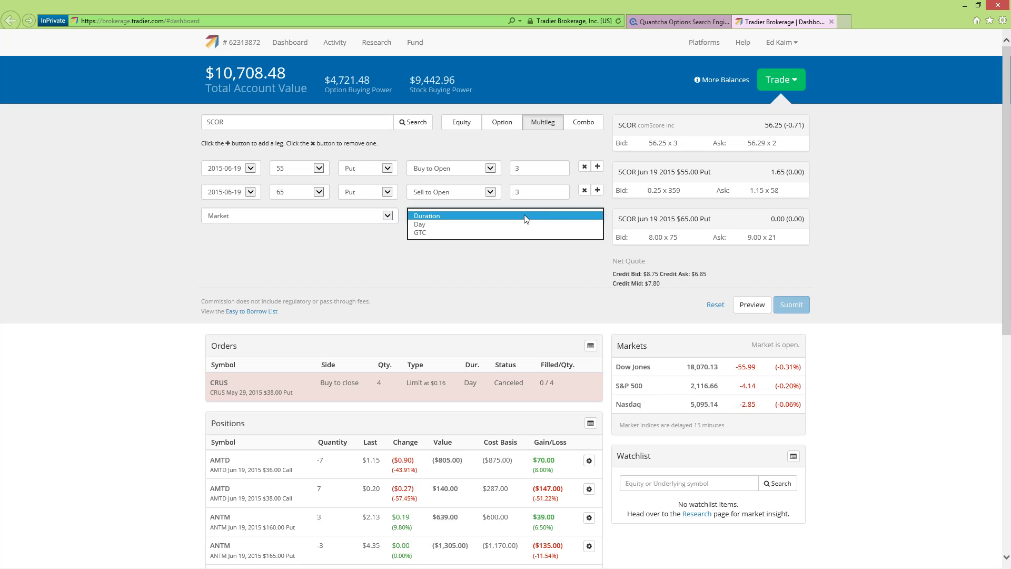
click(513, 223)
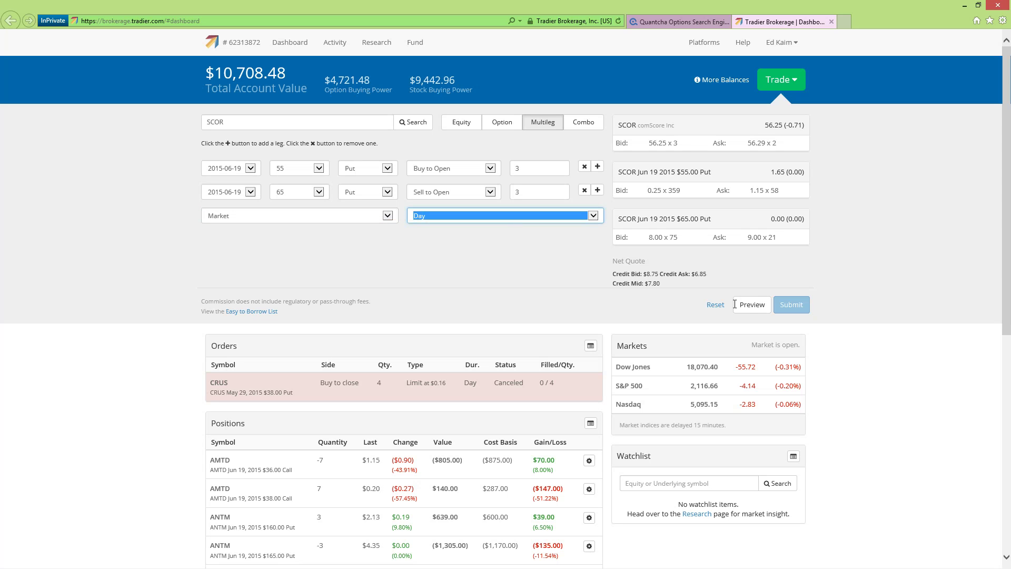
click(753, 306)
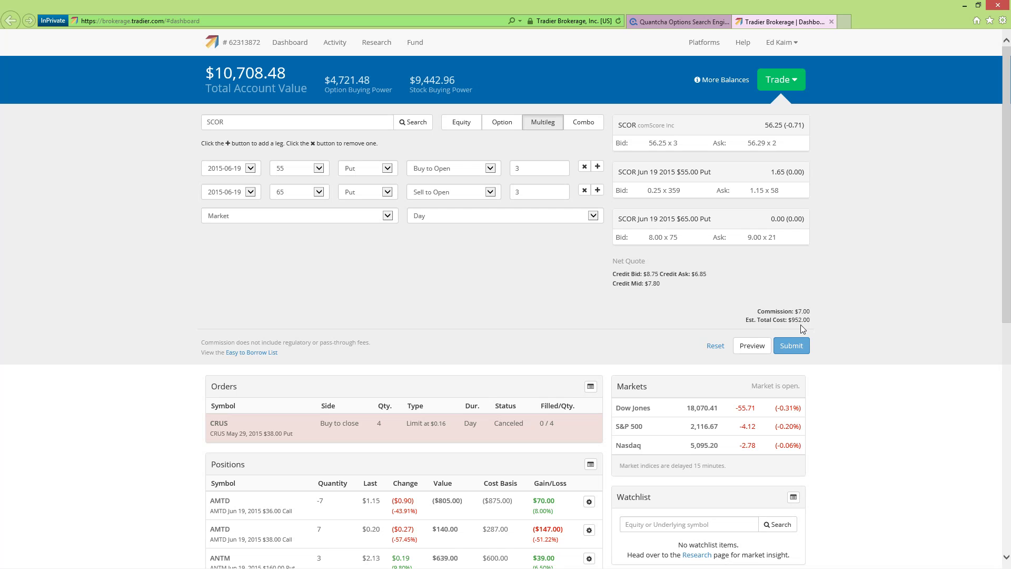
click(683, 20)
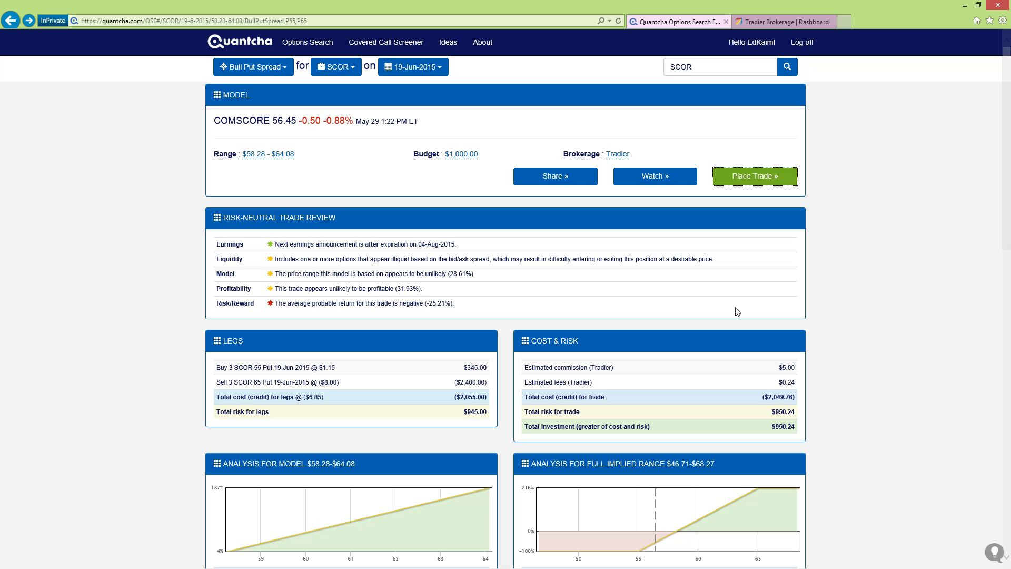
Step: Switch to Tradier, submit the multileg SCOR put spread order, and check its fill price and legs among the orders
click(784, 22)
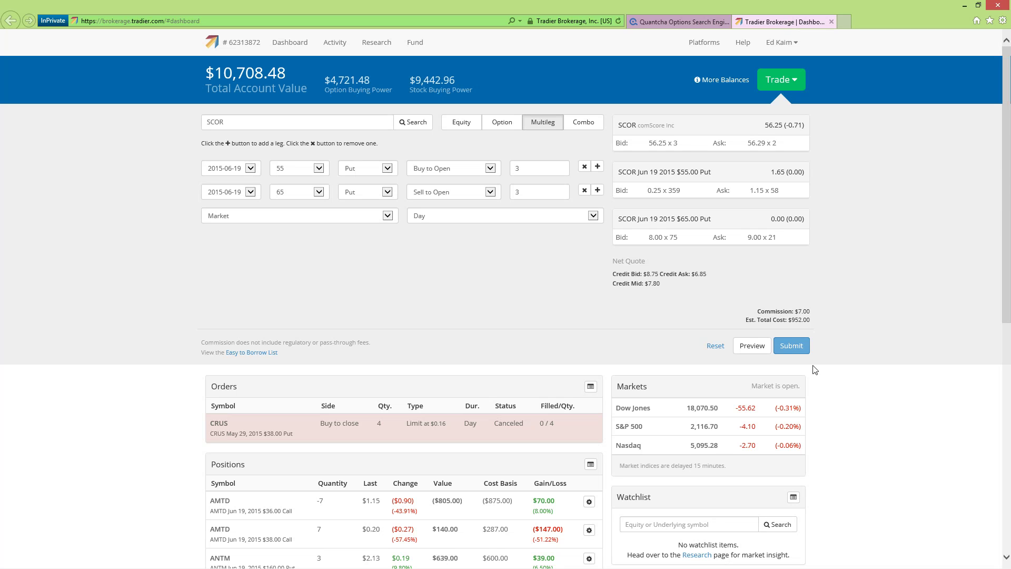
click(801, 346)
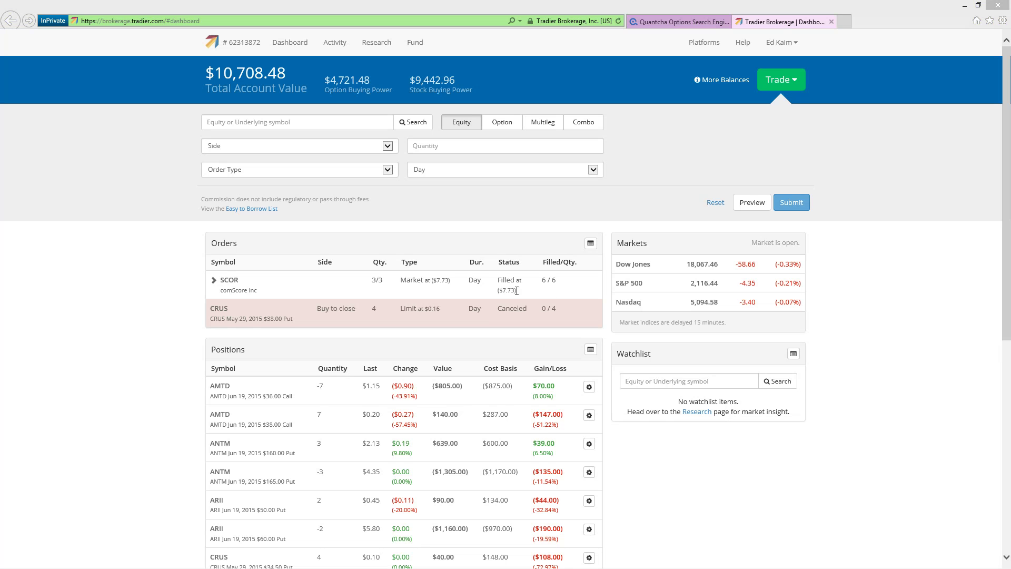
click(505, 293)
double_click(507, 290)
click(505, 291)
click(214, 280)
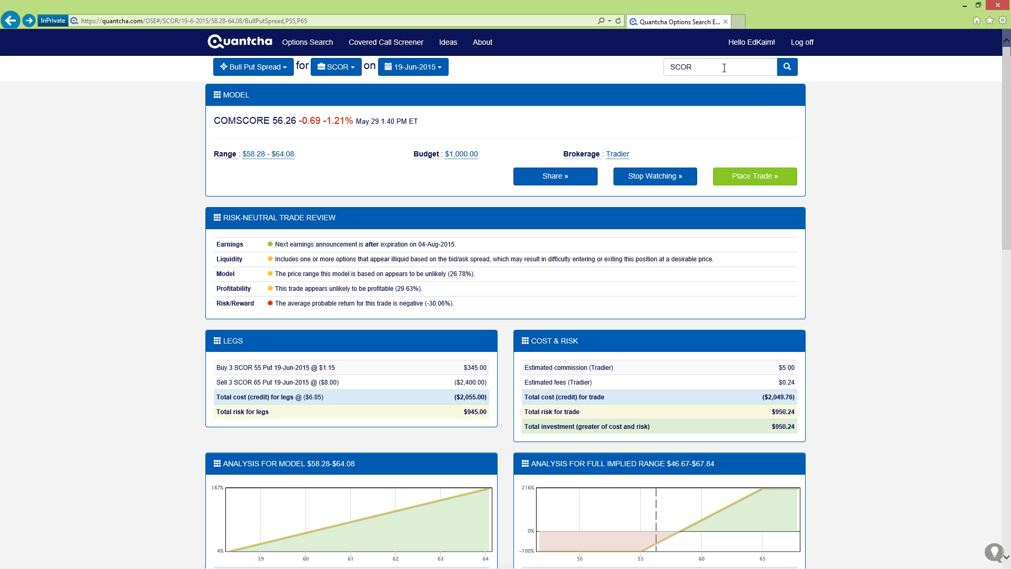
Step: Look up RFP (Resolute Forest Products) in Quantcha and open its options search for the 19-Jun-2015 expiration
double_click(724, 68)
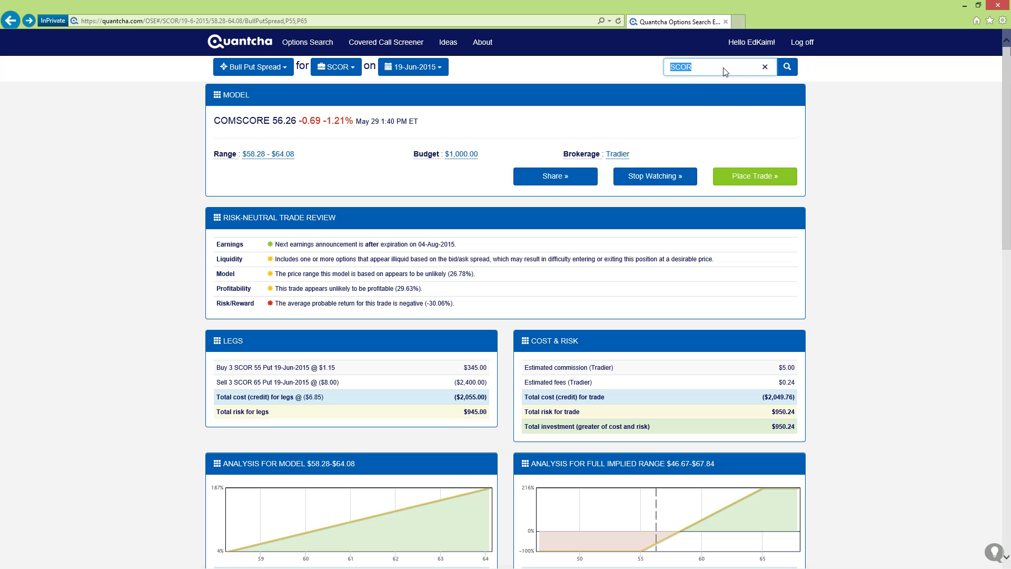
text(rfp)
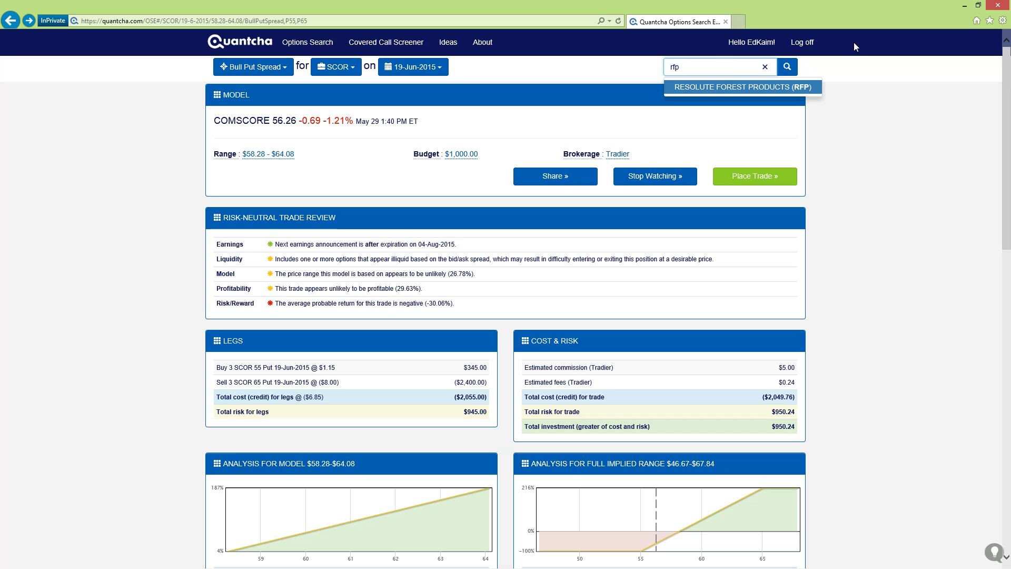
click(785, 77)
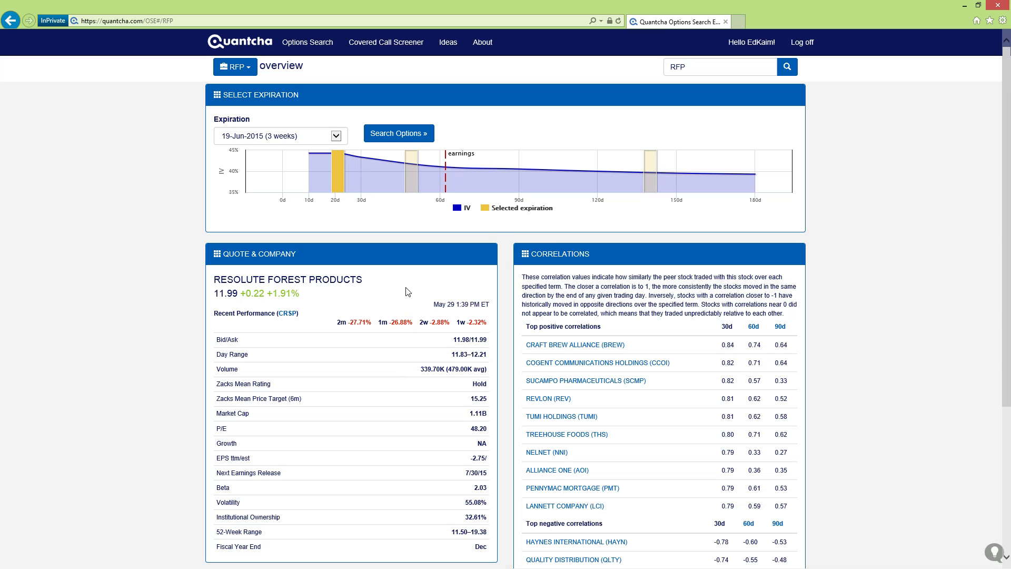
click(340, 187)
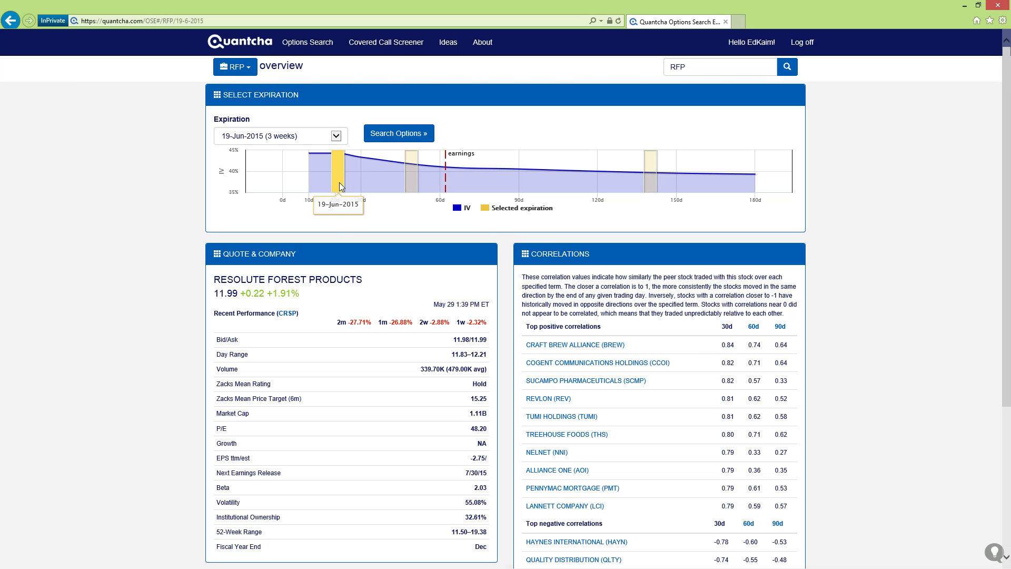
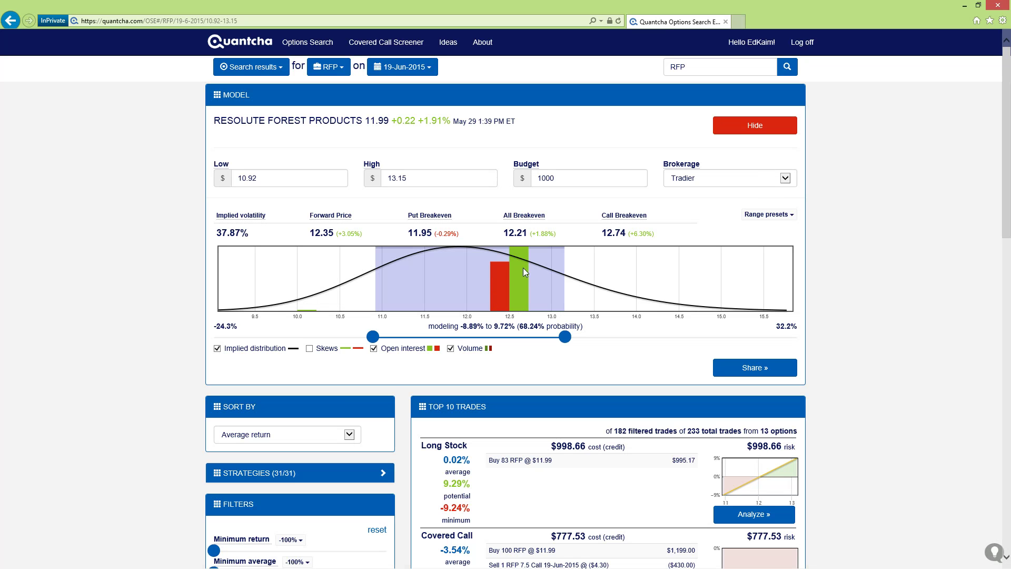
Step: Add the skews to the RFP implied distribution chart, keeping open interest displayed
click(373, 348)
click(421, 354)
click(332, 352)
Step: Review the RFP option chain for 19-Jun-2015 and return to the search results
click(250, 67)
click(261, 91)
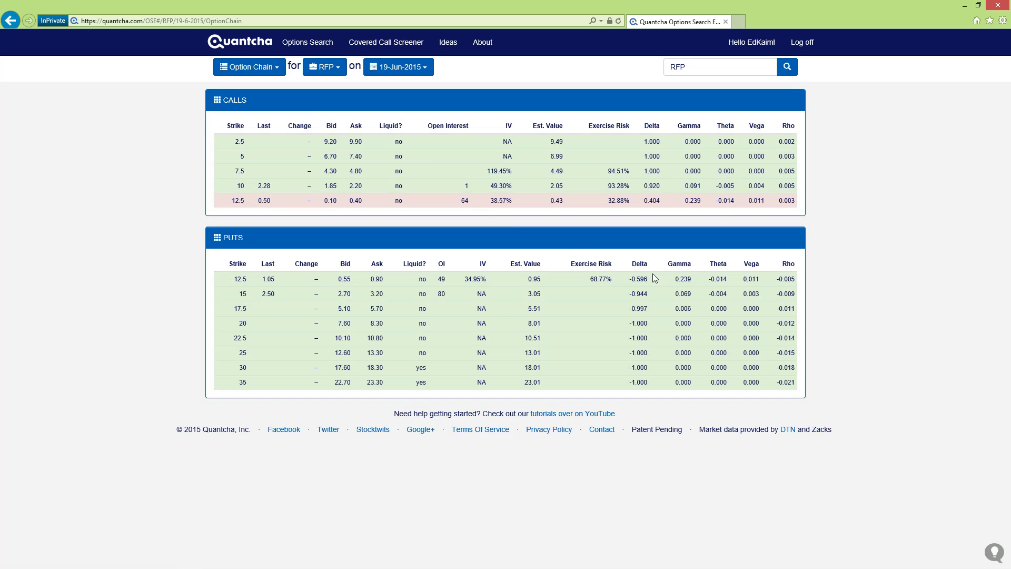
click(247, 67)
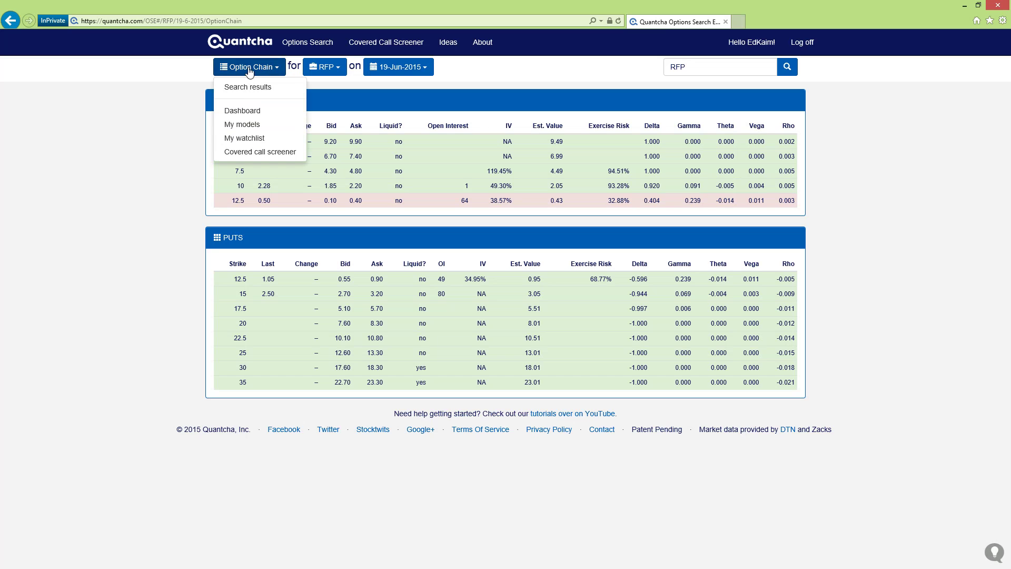
click(221, 84)
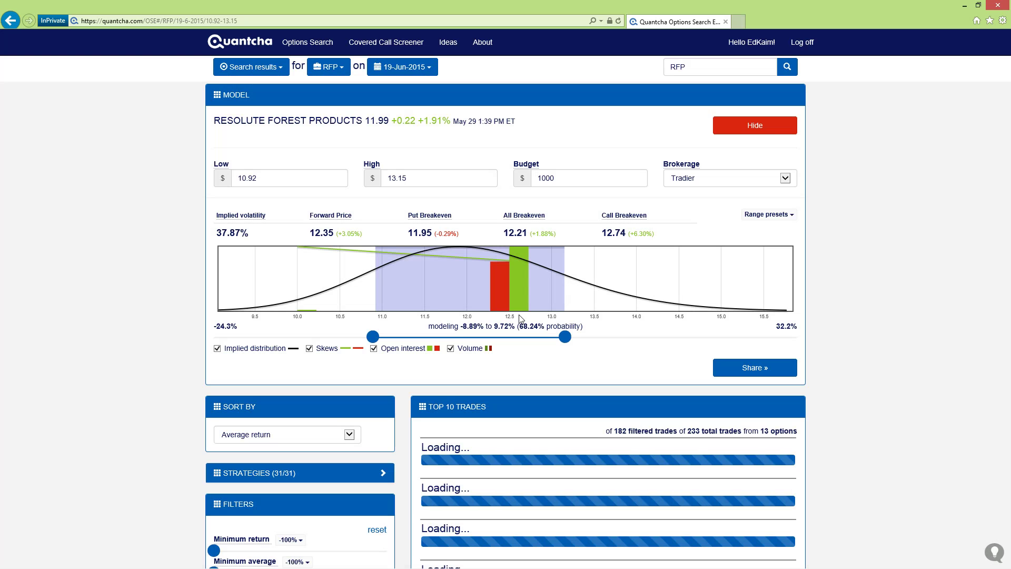
Step: Set the RFP model's budget to 500 and its range to the Moderately bearish preset, and apply the model
drag(615, 182, 533, 180)
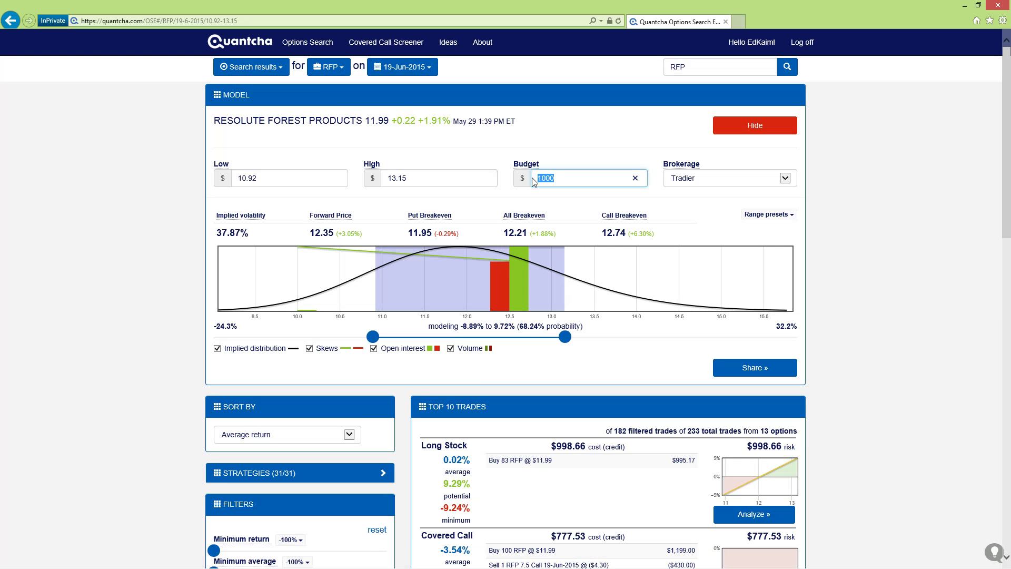
text(500)
click(897, 256)
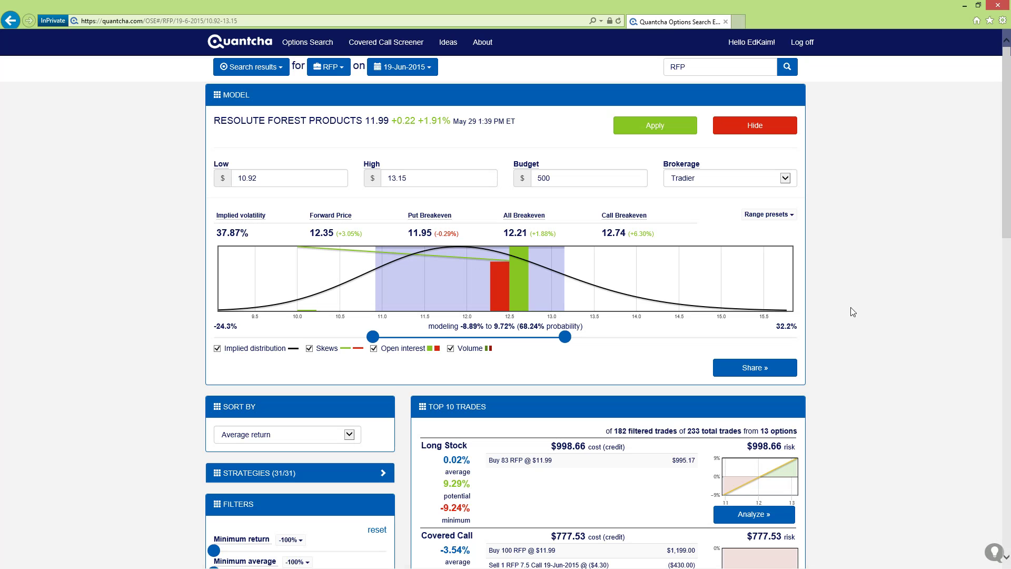
click(764, 215)
click(755, 246)
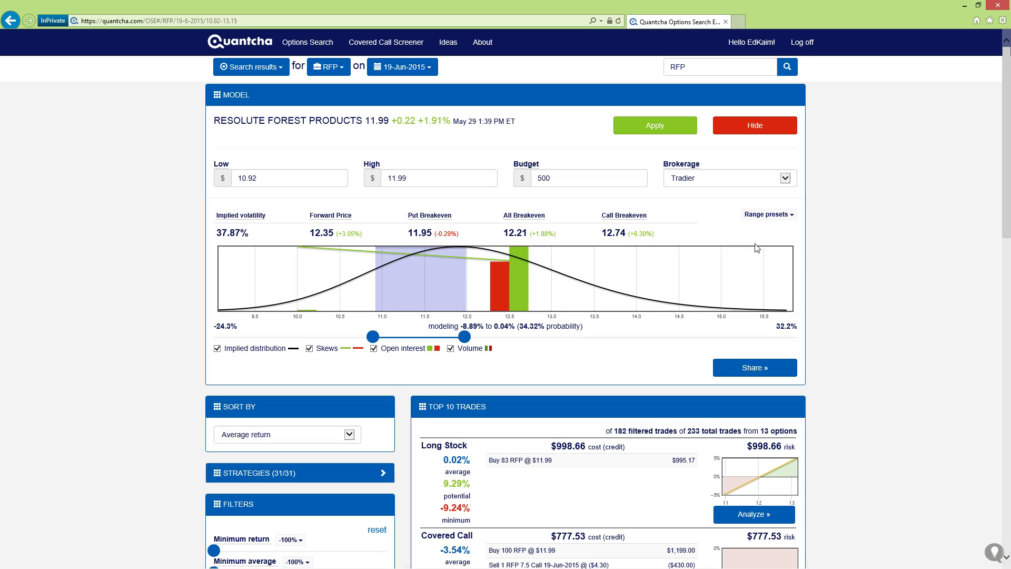
click(667, 129)
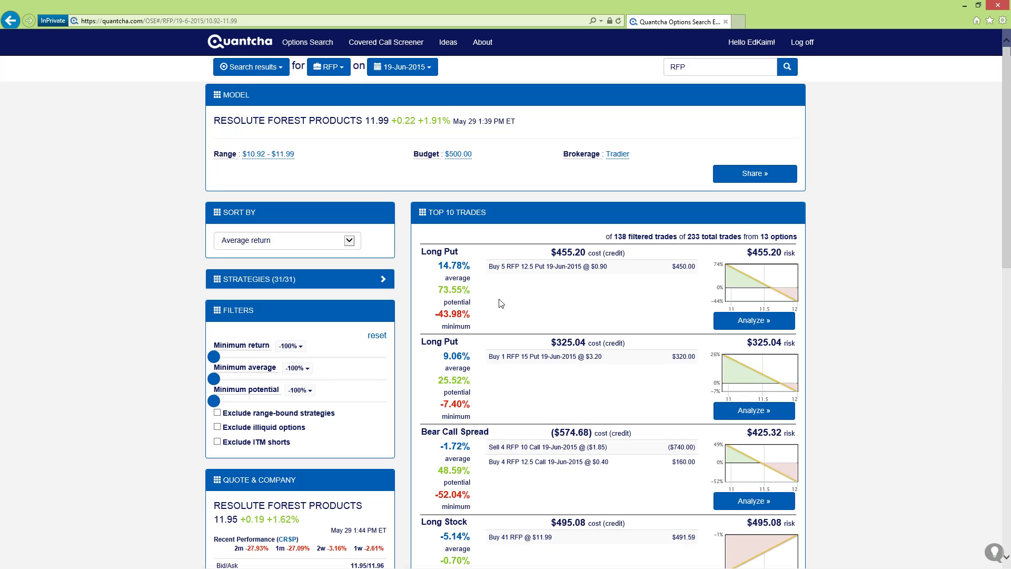
Step: Review the top RFP trades for the moderately bearish model, including the long stock trade, and check the model's range on the distribution chart
scroll(573, 377, down, 3)
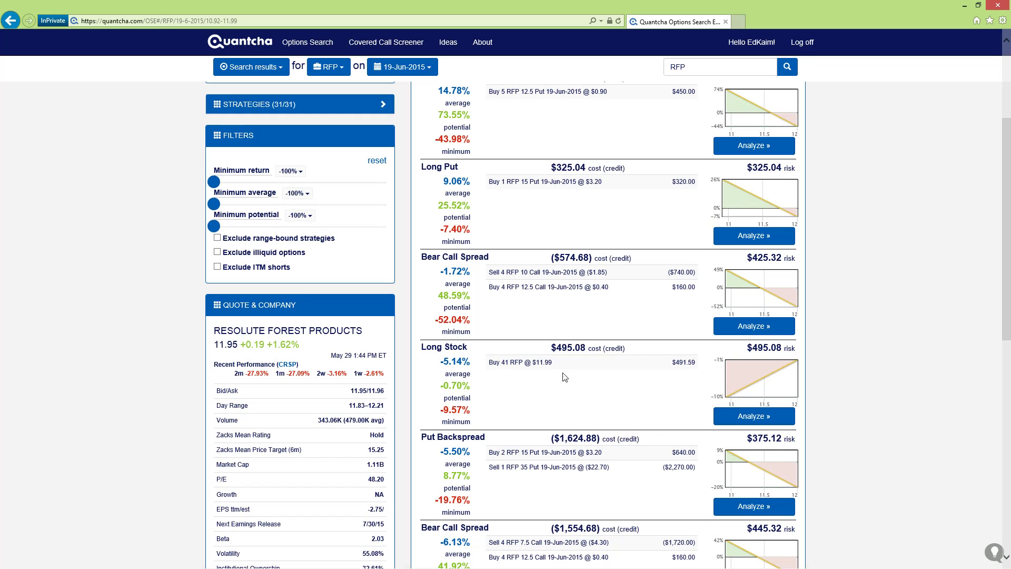
drag(429, 343, 470, 350)
click(509, 375)
scroll(621, 479, down, 3)
scroll(614, 469, up, 6)
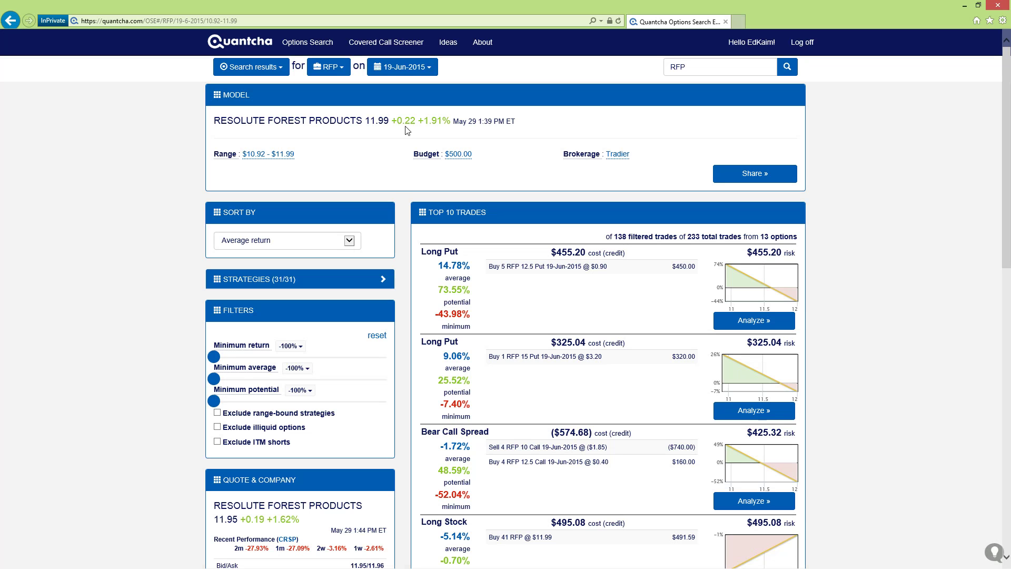
click(275, 150)
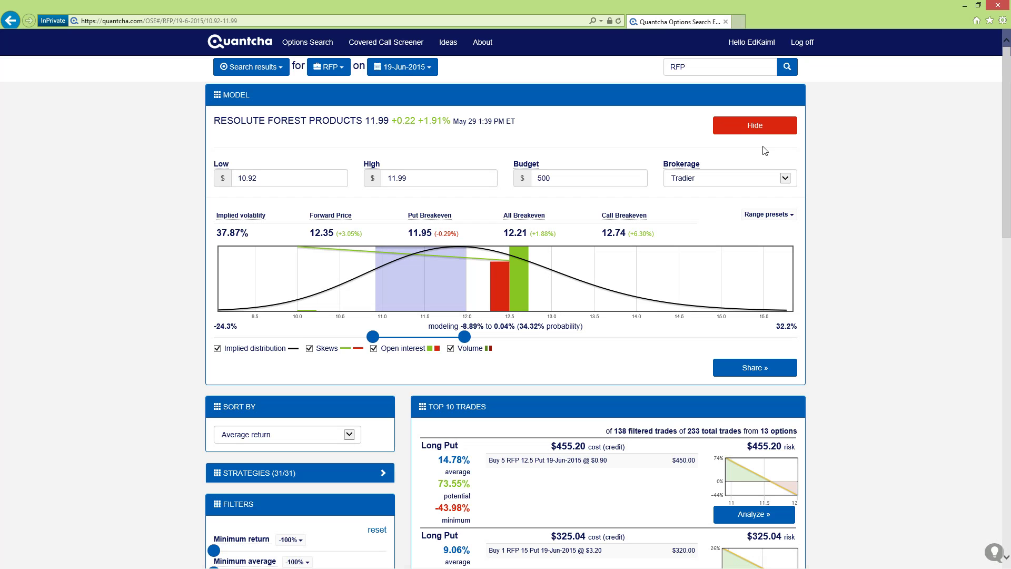
click(767, 128)
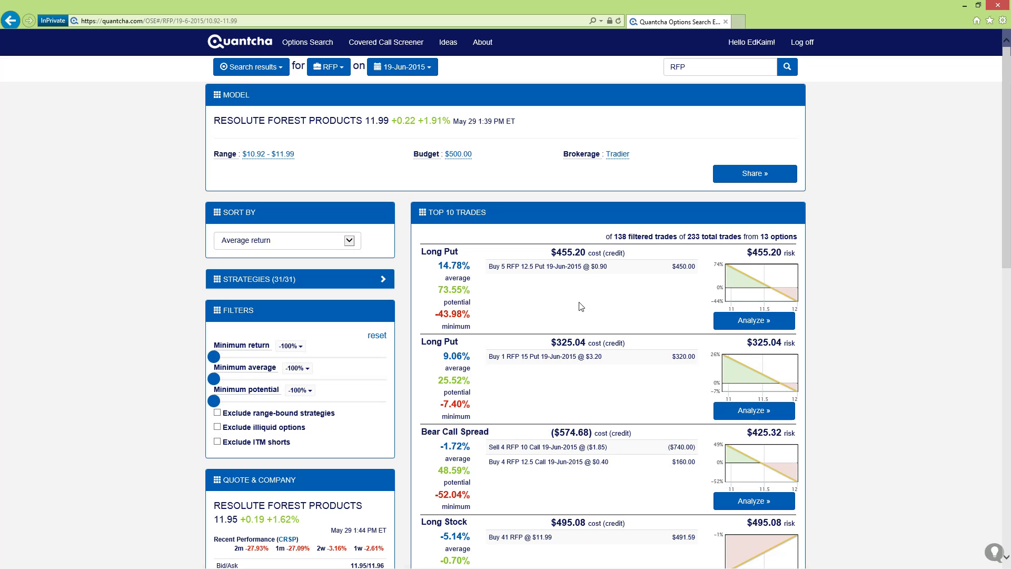
Step: Apply the Very bearish range preset to the RFP model and examine the legs of the top bear call spread
click(280, 154)
click(758, 213)
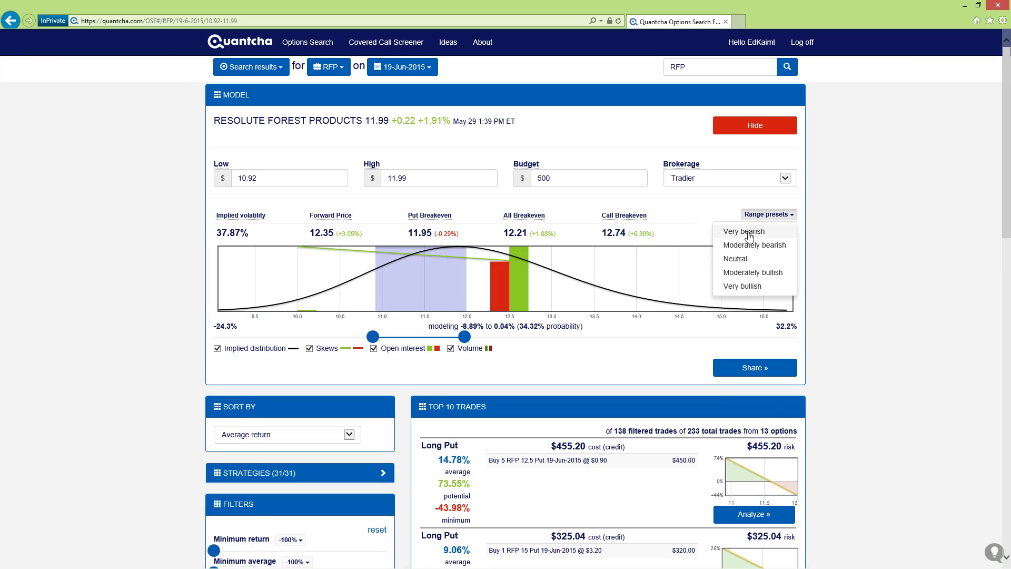
click(743, 232)
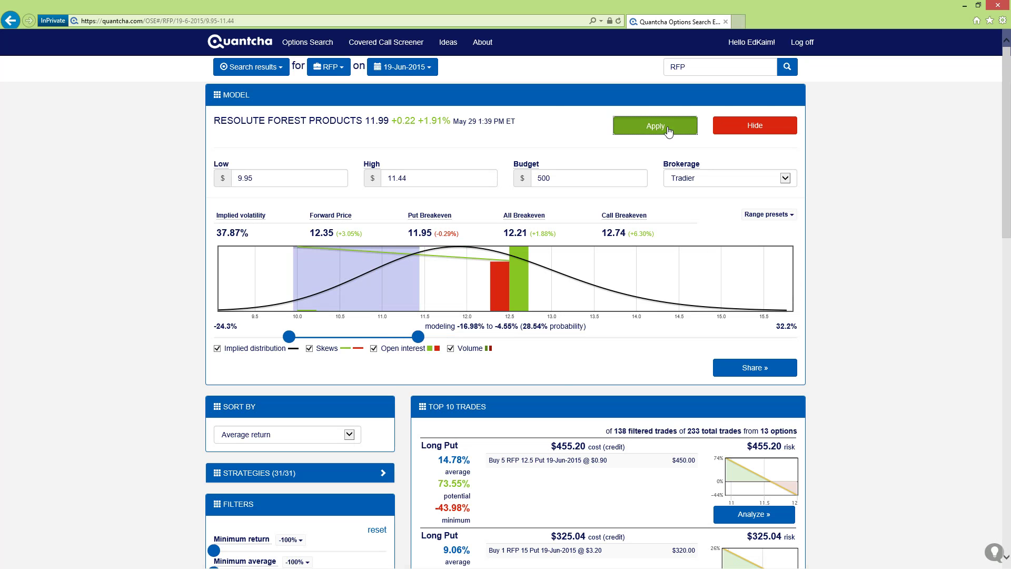
click(668, 130)
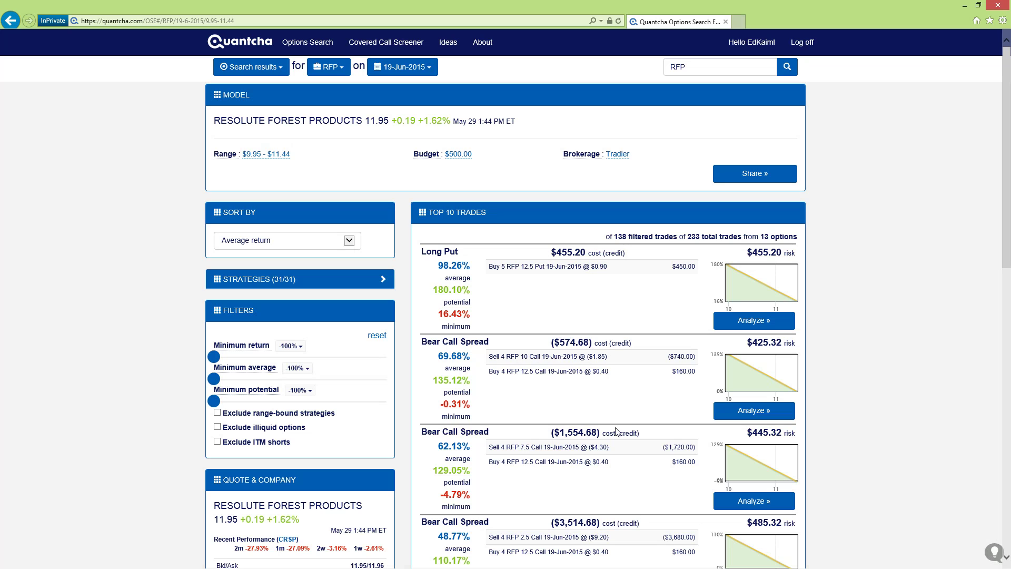
drag(522, 372, 544, 373)
click(627, 359)
Step: Reopen the RFP model, choose the Moderately bearish range preset and apply it
click(268, 155)
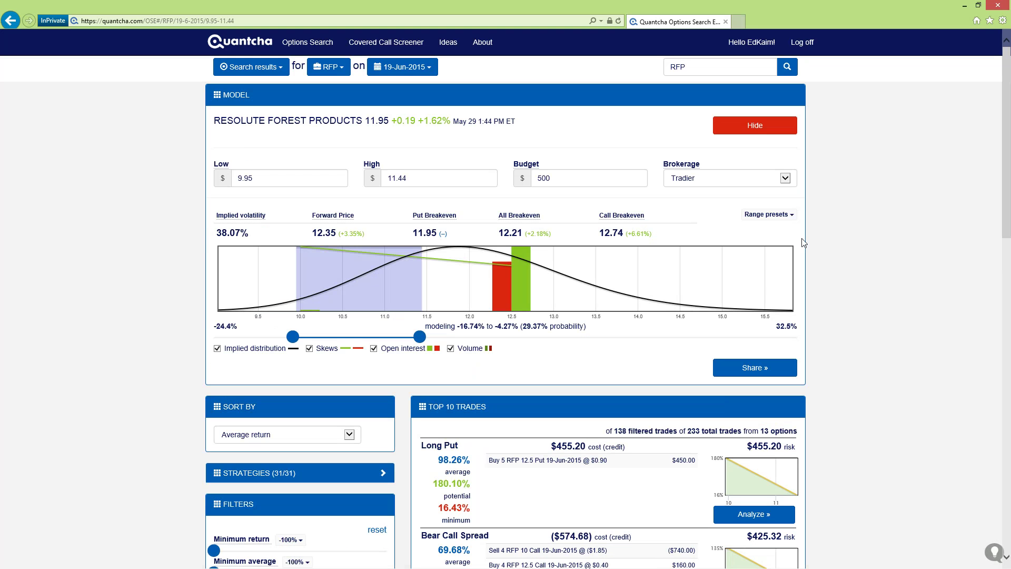
click(769, 216)
click(769, 245)
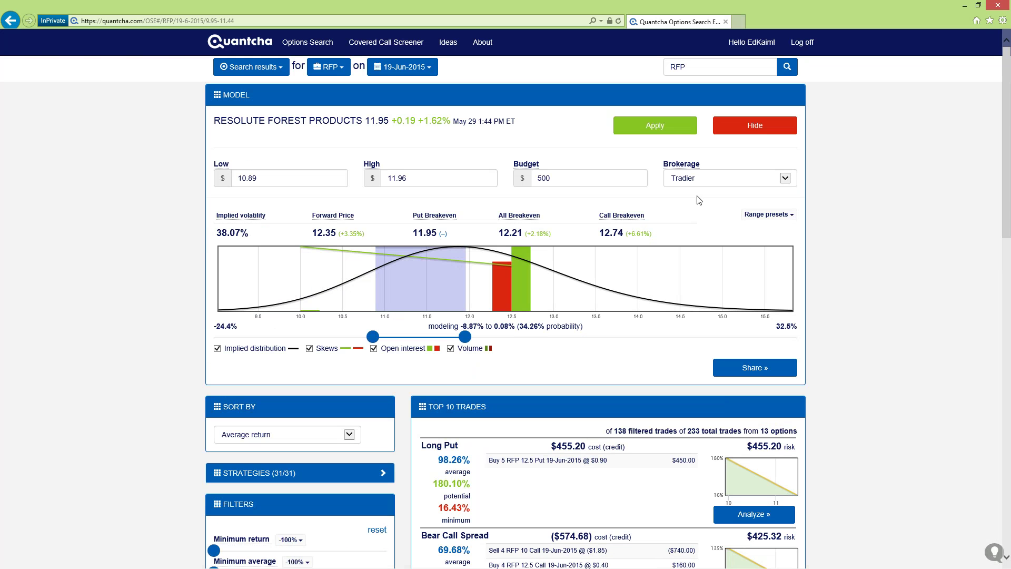
click(656, 126)
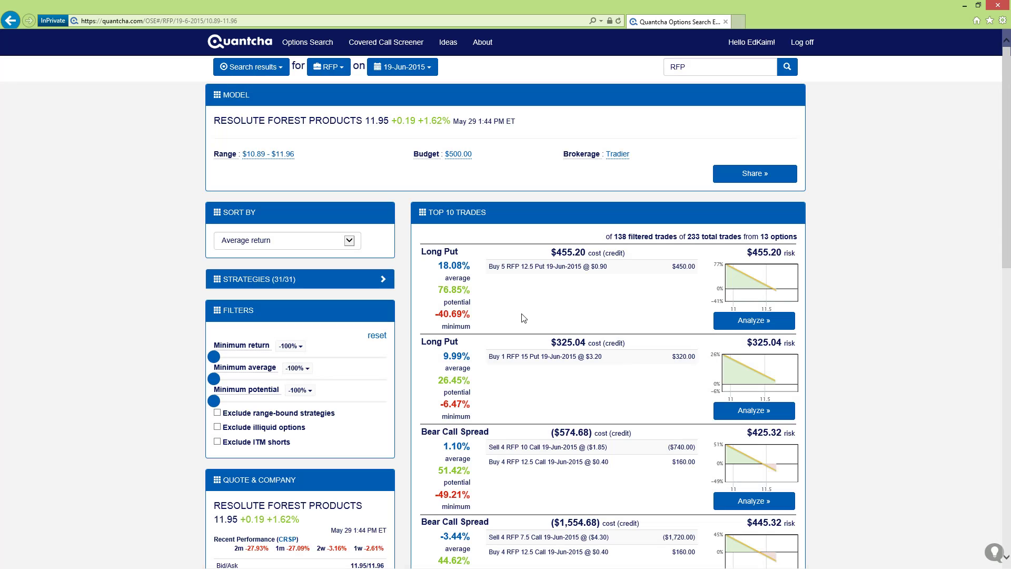
Step: Filter the RFP trades to a minimum return of 0%, and reset the filters
click(301, 241)
click(301, 241)
click(301, 240)
click(293, 349)
click(291, 346)
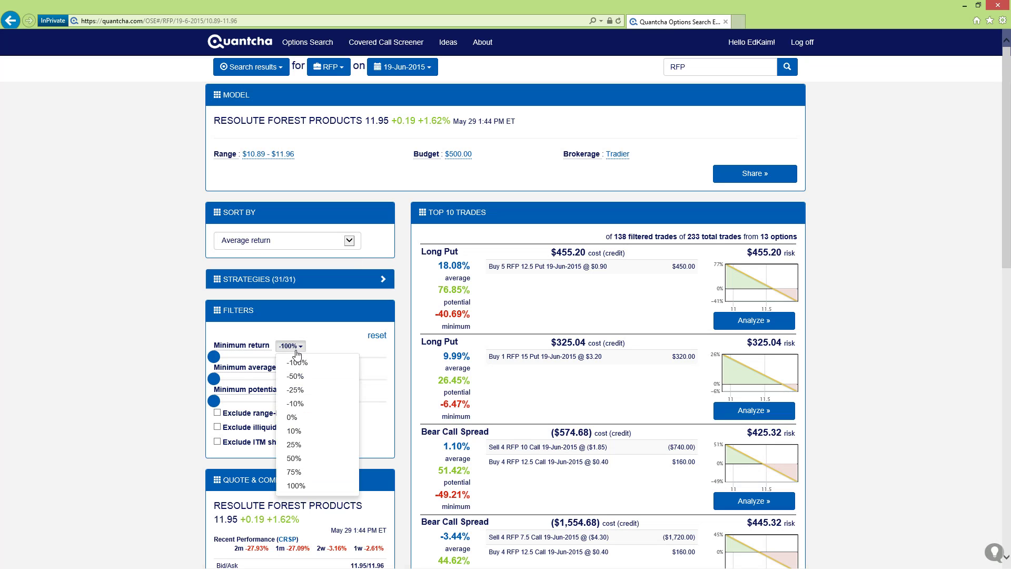
click(299, 418)
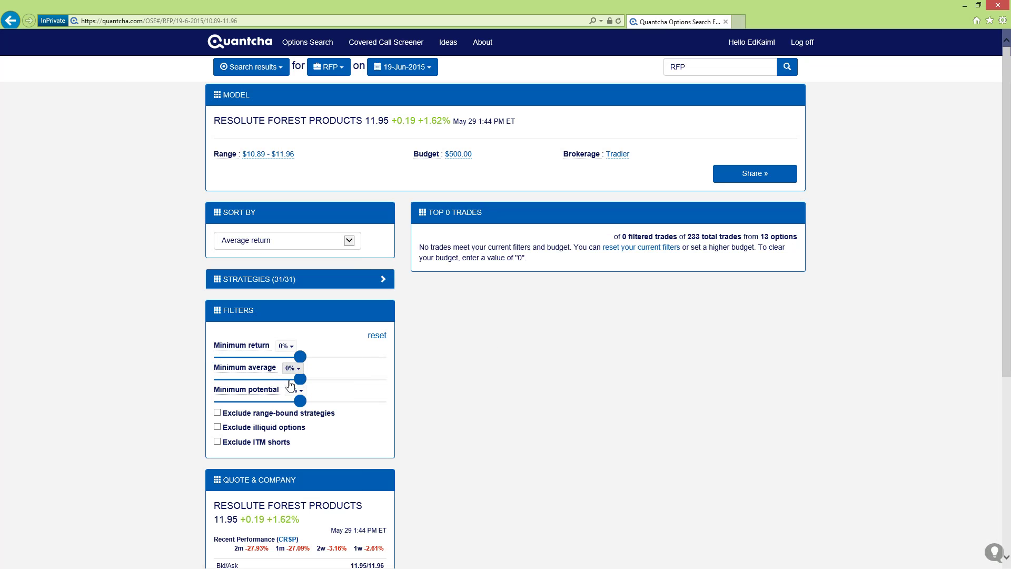
double_click(377, 335)
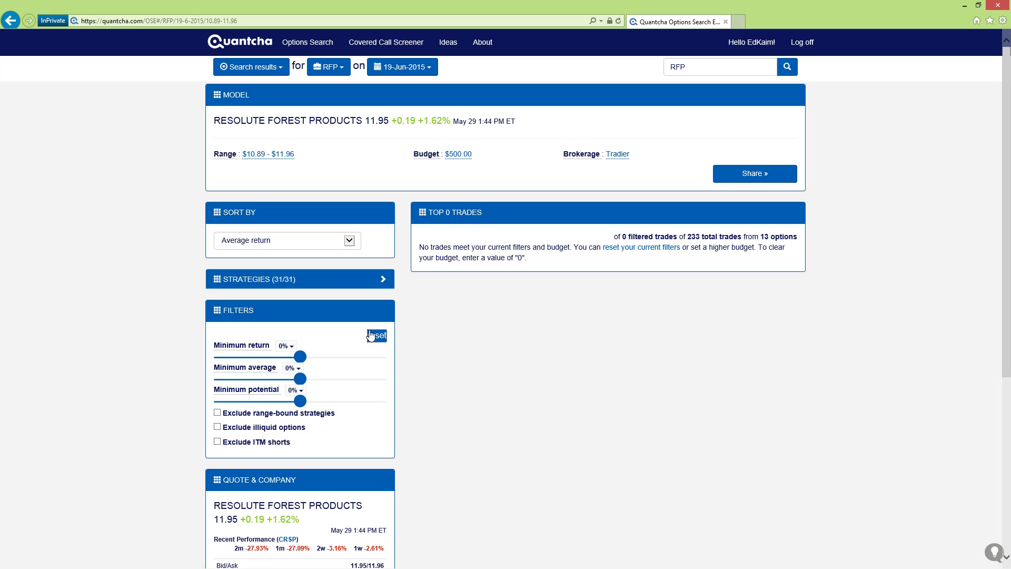
Step: Sort the RFP trades by lowest risk and open the analysis of the top long put at the 15 strike
click(274, 241)
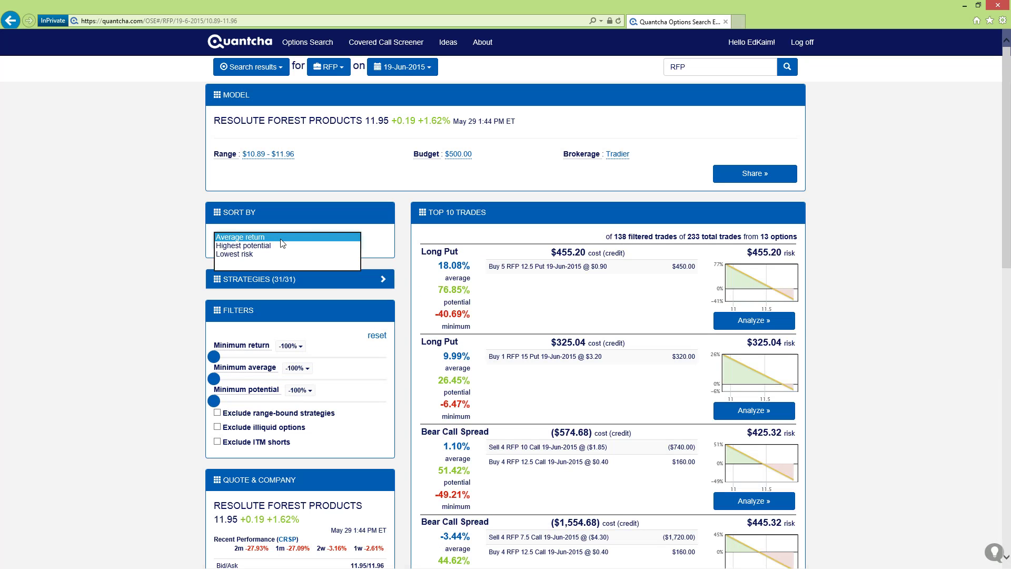
click(251, 255)
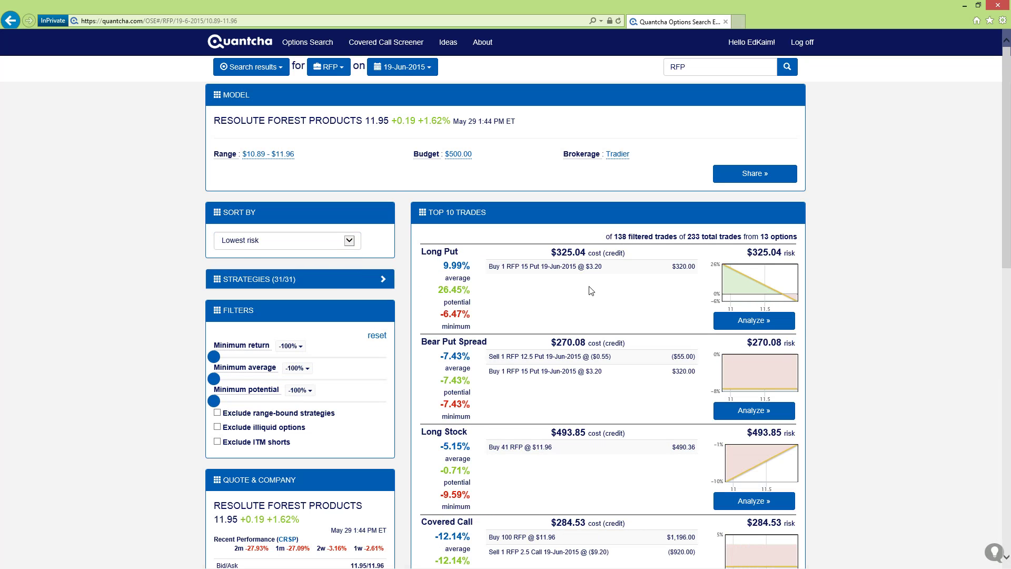
click(729, 285)
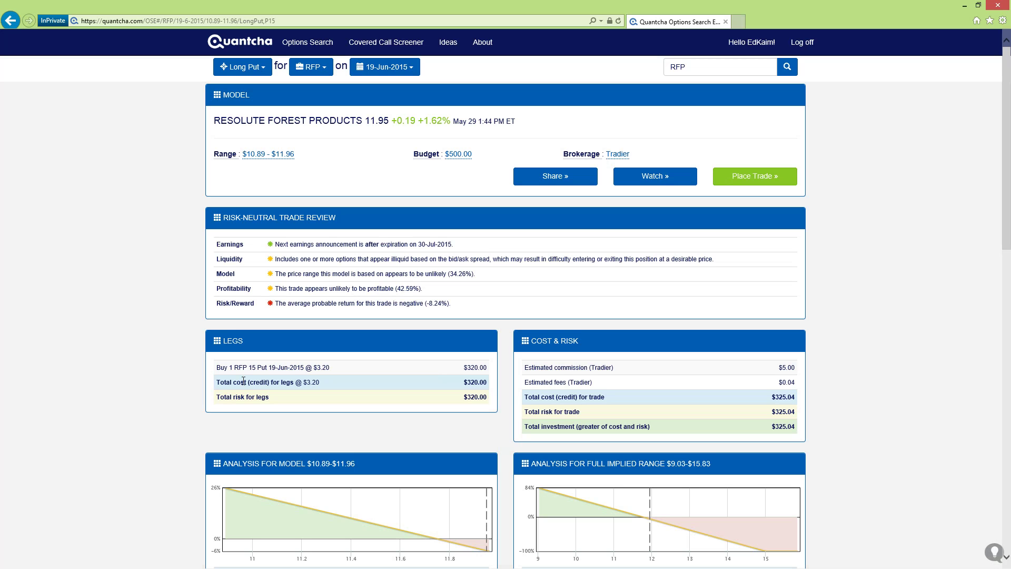
Step: Examine the long put's cost, risk, potential and minimum returns, breakeven and profit density, and compare them with the current stock price
scroll(384, 370, down, 2)
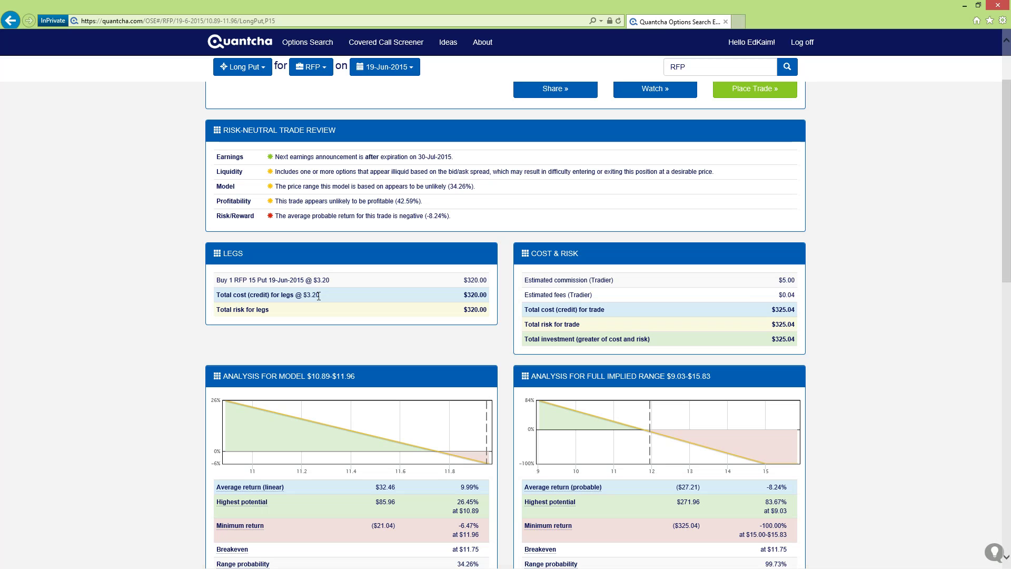
scroll(824, 489, down, 4)
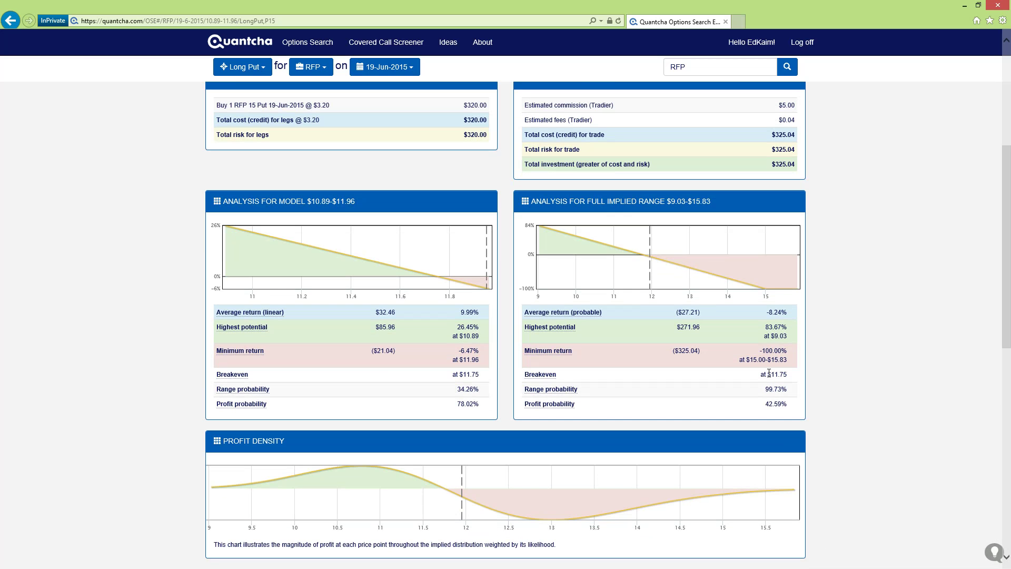
scroll(817, 397, up, 6)
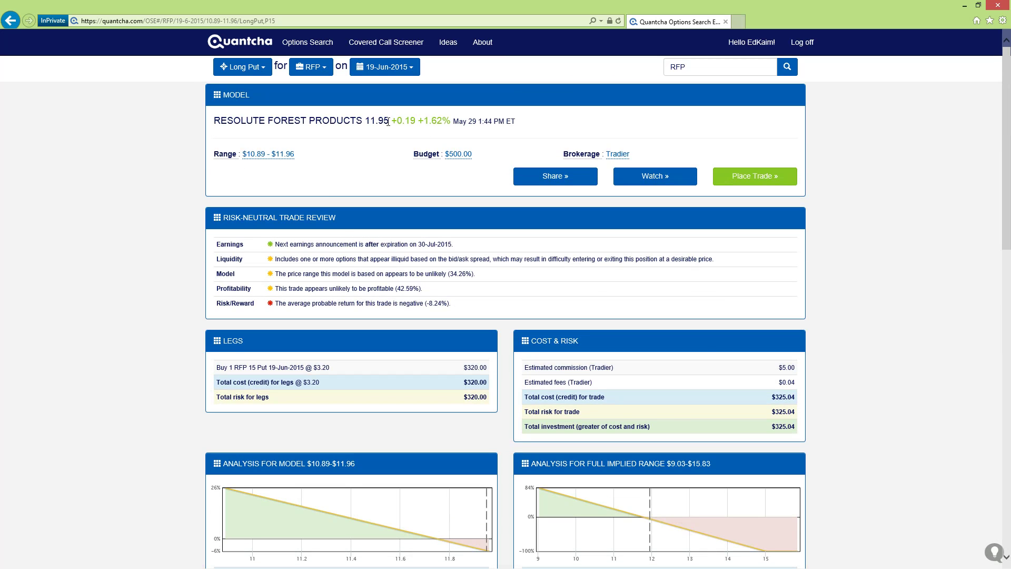
scroll(701, 339, down, 2)
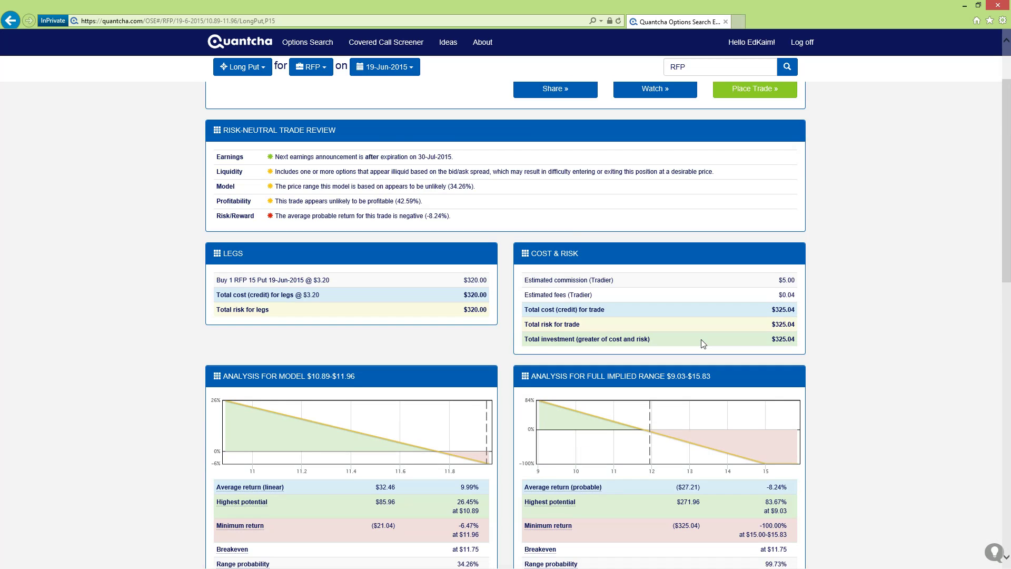
Step: Review the remaining analysis of the RFP 15 long put and send the trade to Tradier for order entry
scroll(702, 343, down, 5)
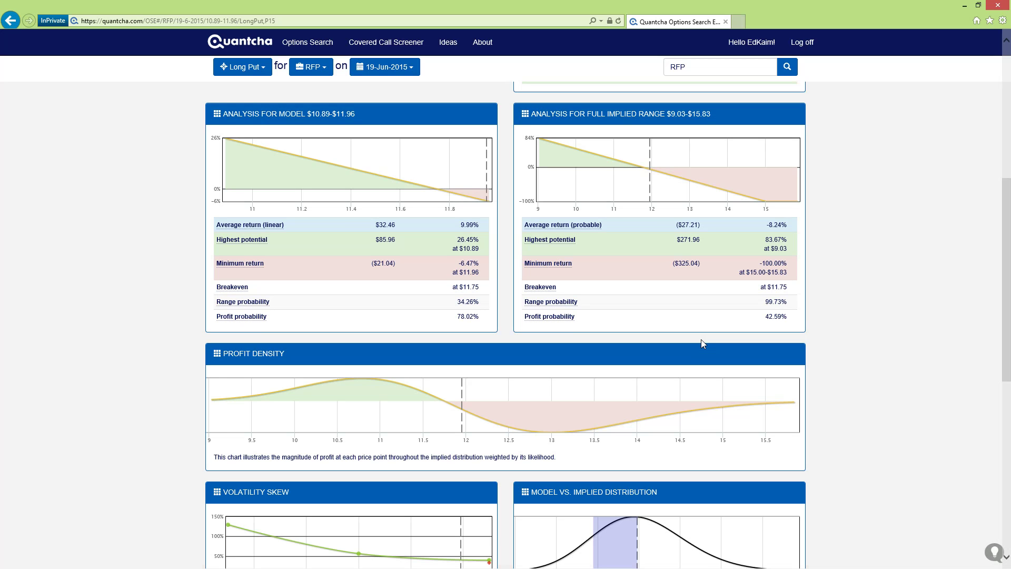
scroll(701, 340, down, 2)
scroll(701, 340, up, 8)
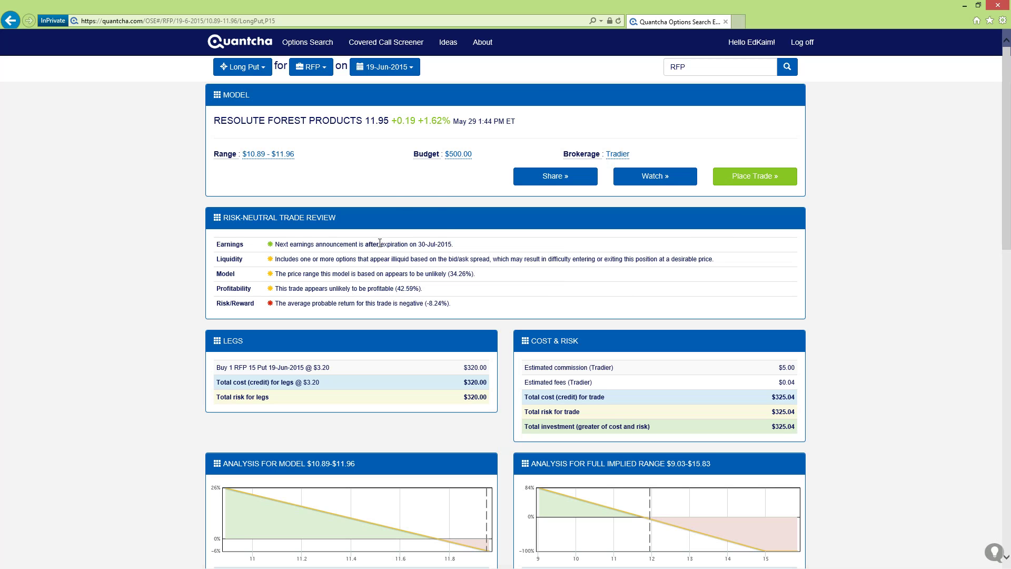
click(763, 183)
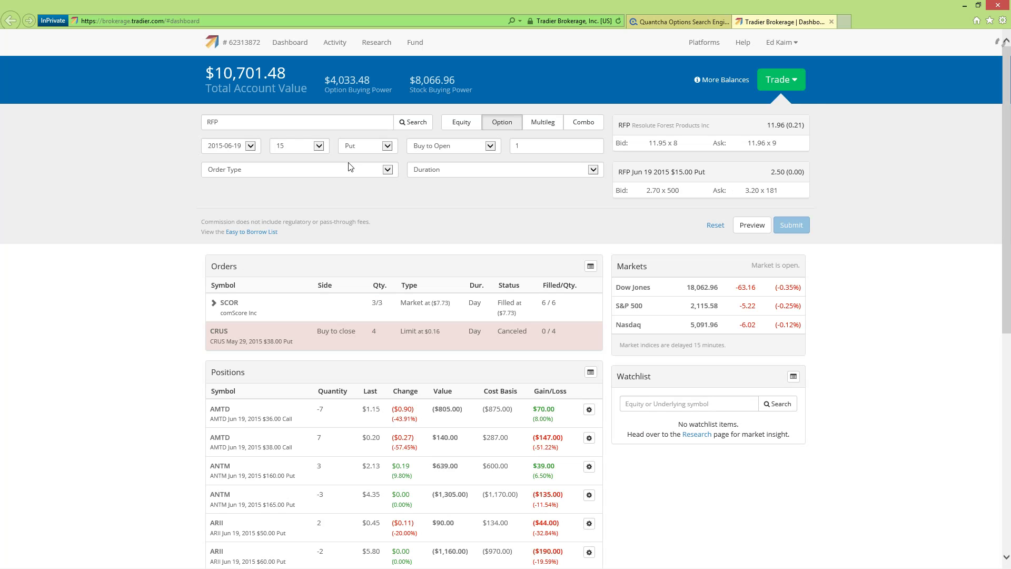
Step: Make the RFP 15 put order a Market order with Day duration, and preview and submit it
click(337, 169)
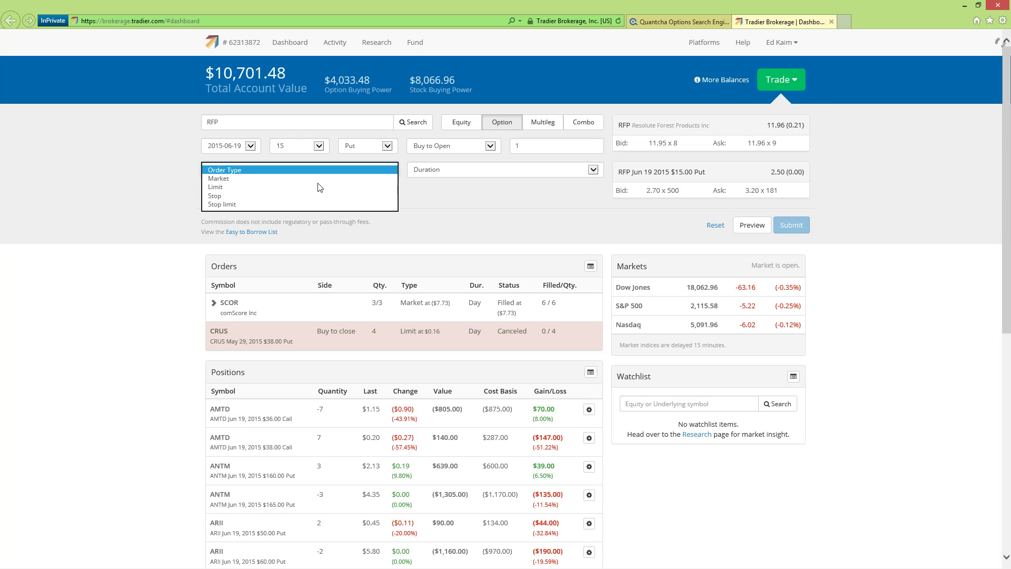
click(314, 179)
click(469, 170)
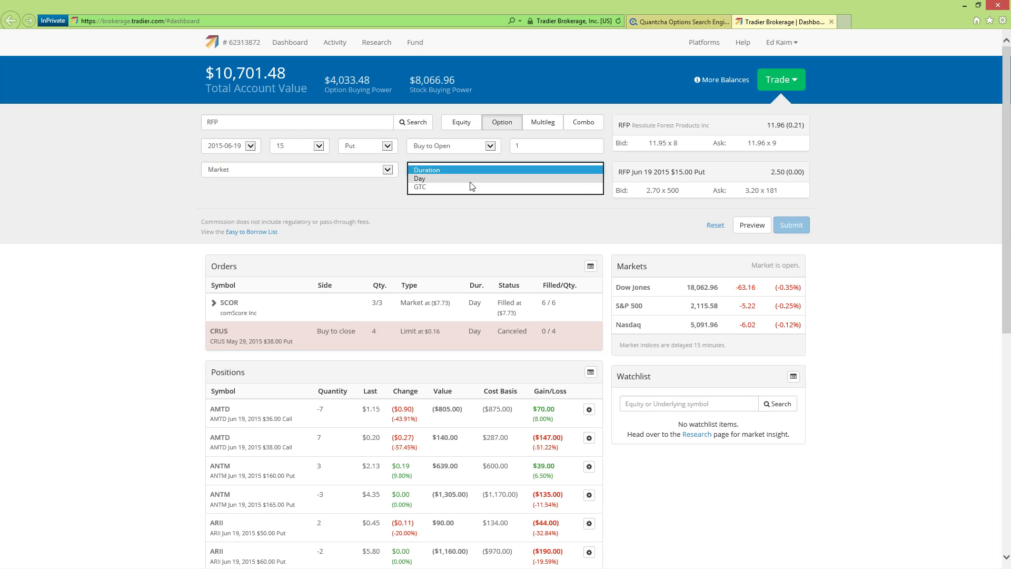
click(469, 179)
click(758, 226)
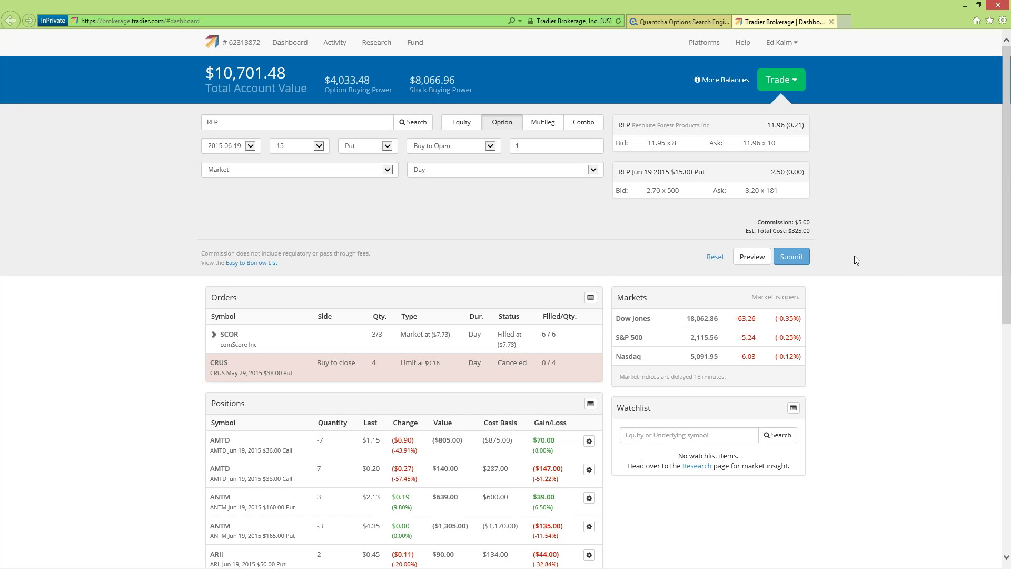
click(796, 258)
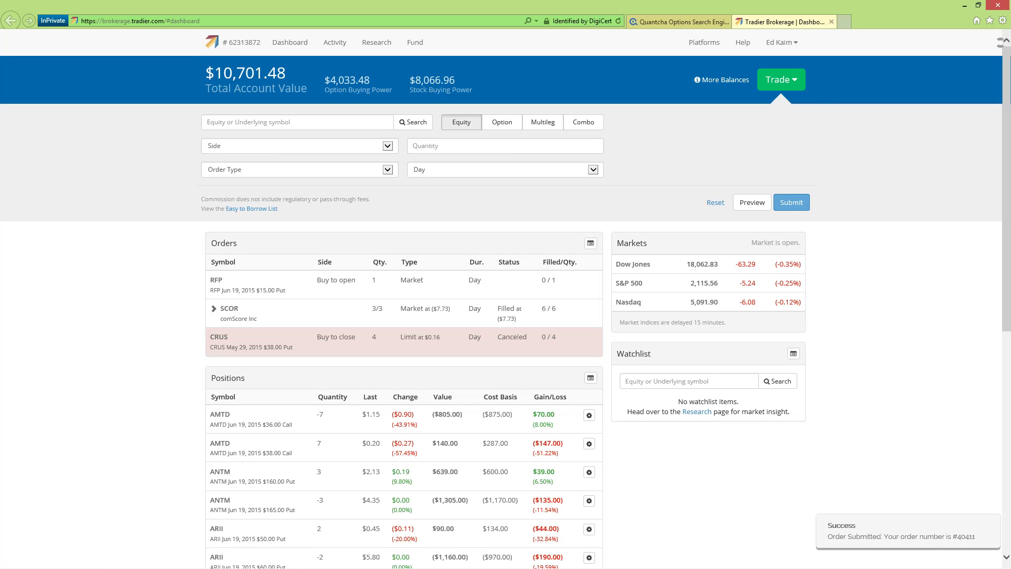